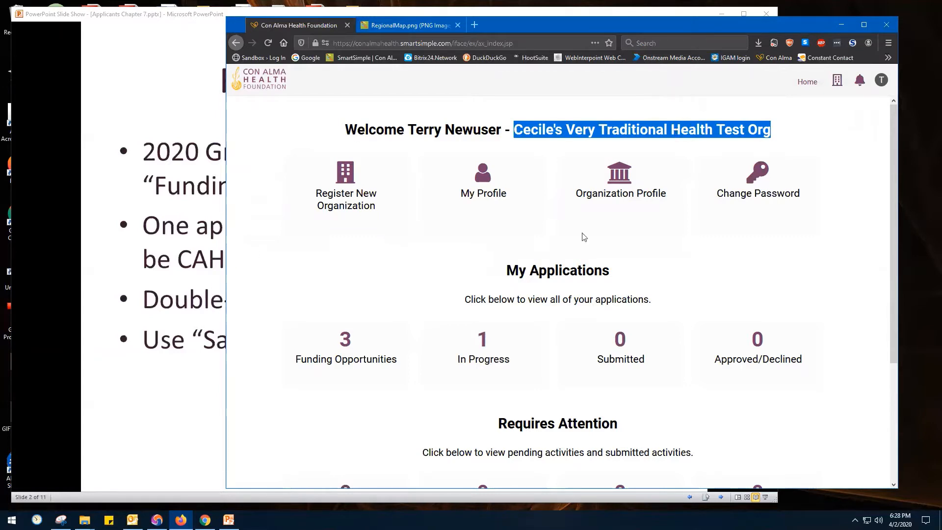
Open the list of funding opportunities and start an application for the CAHF Grants_2020 Cycle
{"action": "left_click", "coordinate": [347, 360]}
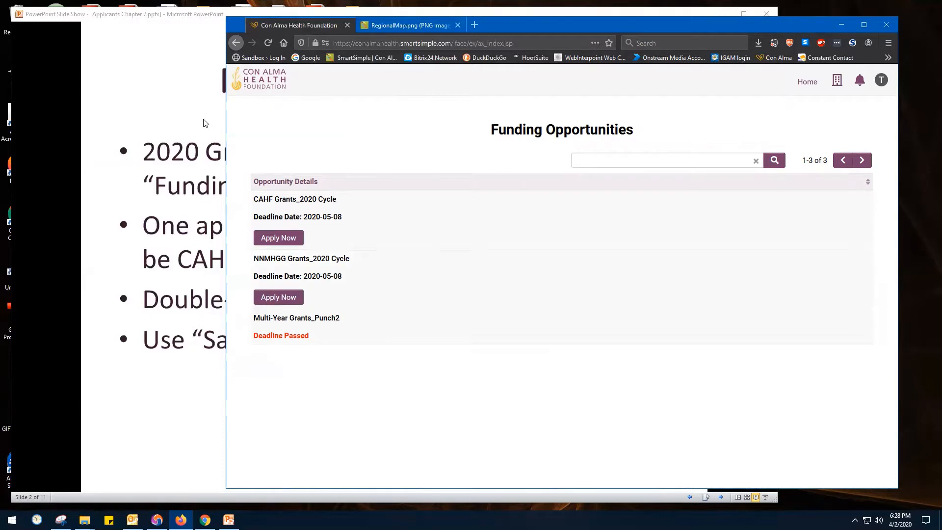
{"action": "left_click", "coordinate": [274, 238]}
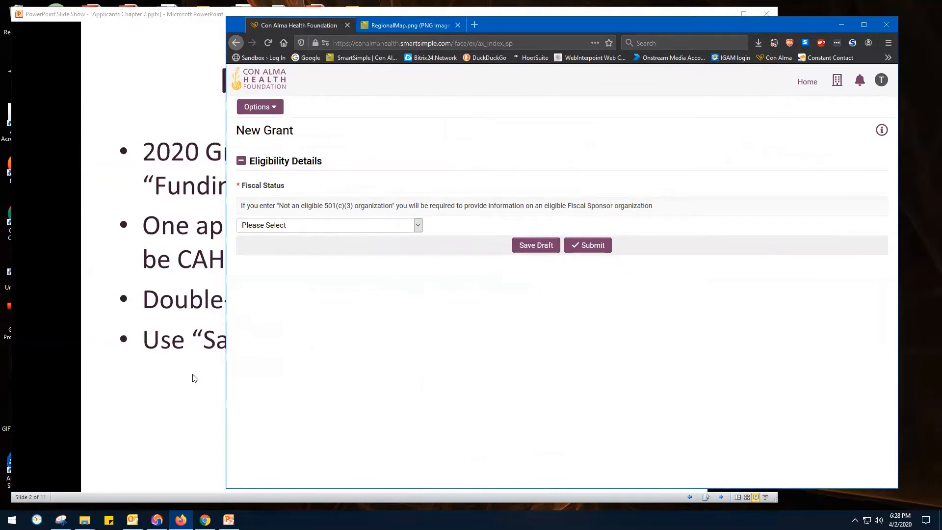
Switch to the PowerPoint slide show and advance to the Eligibility Quiz slide
{"action": "left_click", "coordinate": [146, 383]}
{"action": "left_click", "coordinate": [144, 381]}
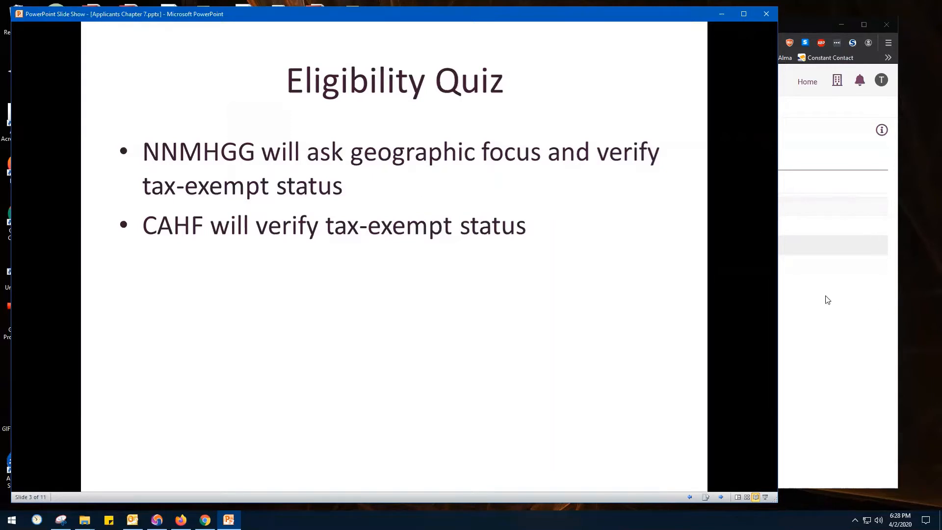
Back in Firefox, set the fiscal status to "This organization is a 501(c)(3) entity eligible to receive charitable grant funding" and submit the eligibility details
{"action": "left_click", "coordinate": [824, 148]}
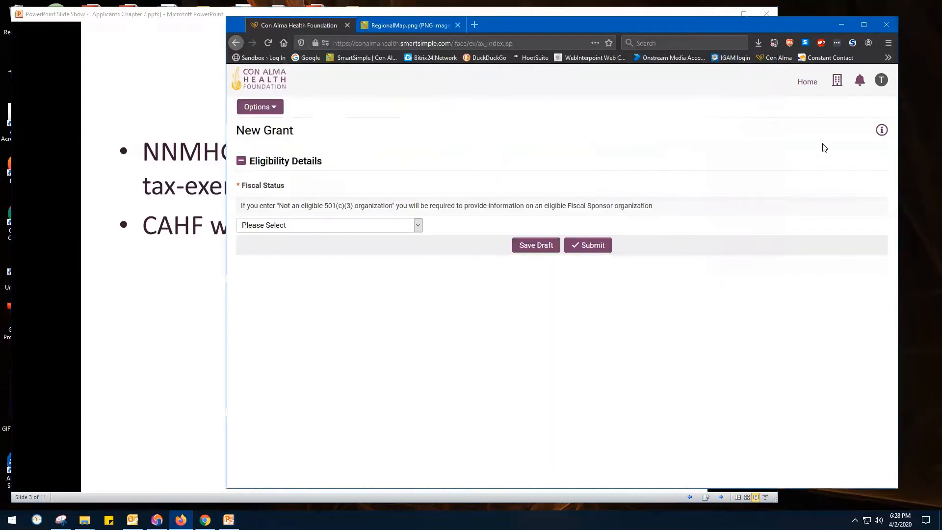
{"action": "left_click", "coordinate": [417, 226]}
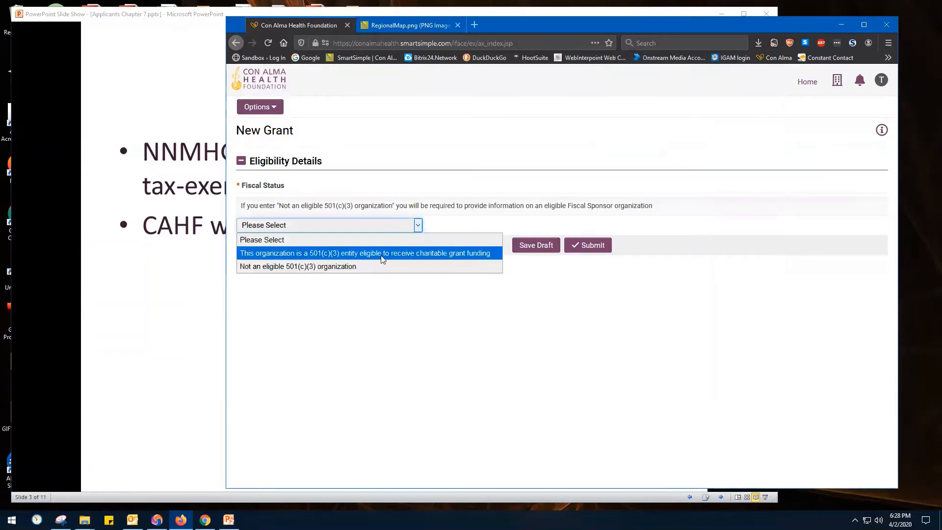
{"action": "left_click", "coordinate": [382, 259]}
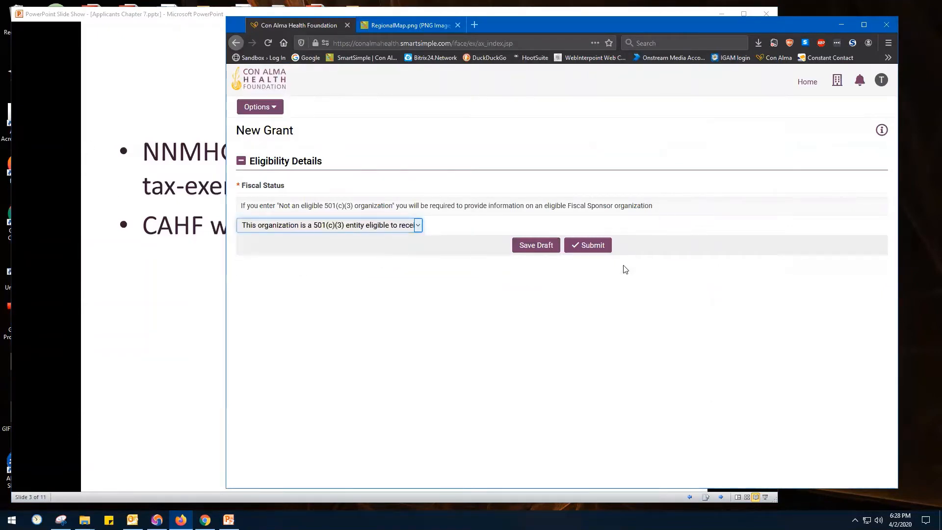
{"action": "left_click", "coordinate": [606, 246]}
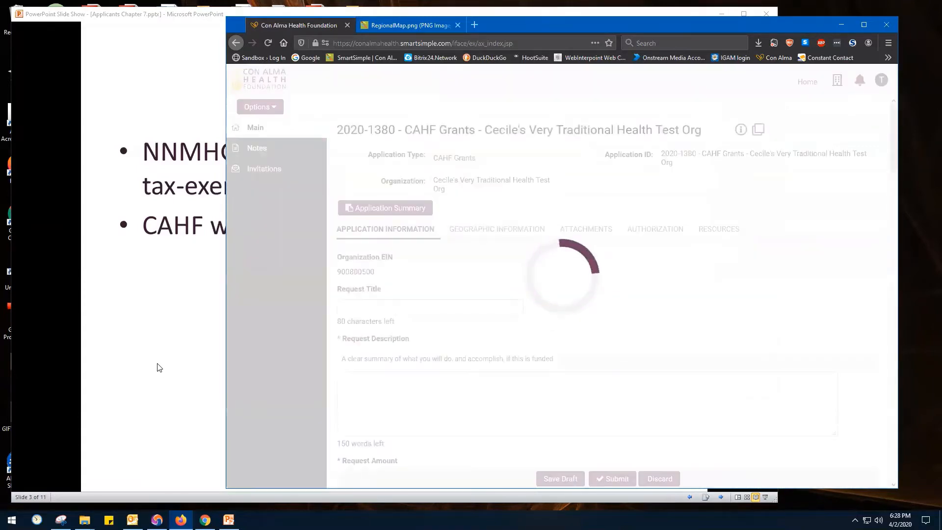
Switch to the PowerPoint slide show and advance through The Application Form slide to the Types of Fields slide
{"action": "left_click", "coordinate": [164, 366]}
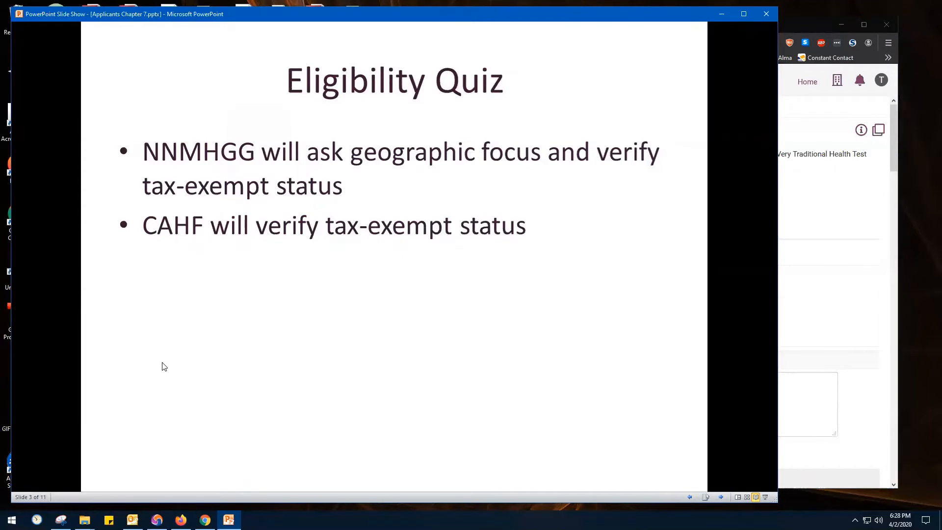
{"action": "left_click", "coordinate": [163, 364]}
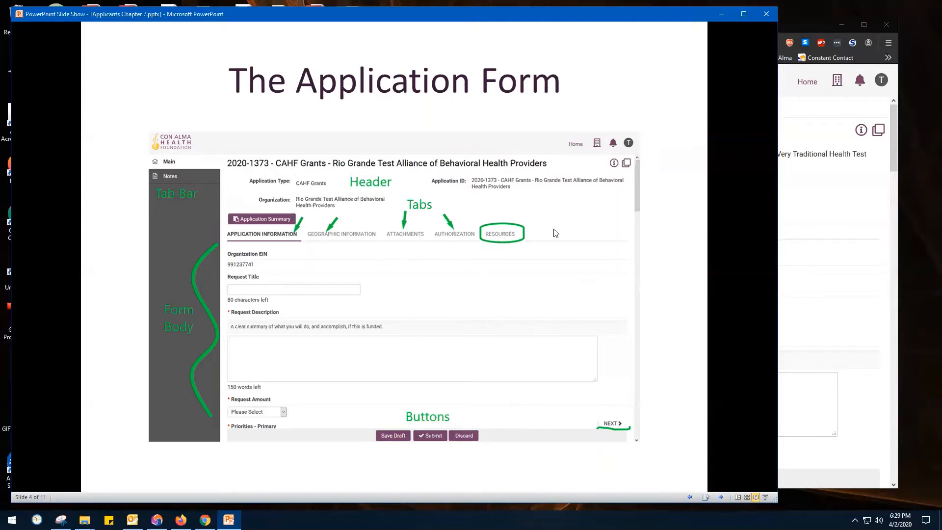
{"action": "left_click", "coordinate": [518, 276]}
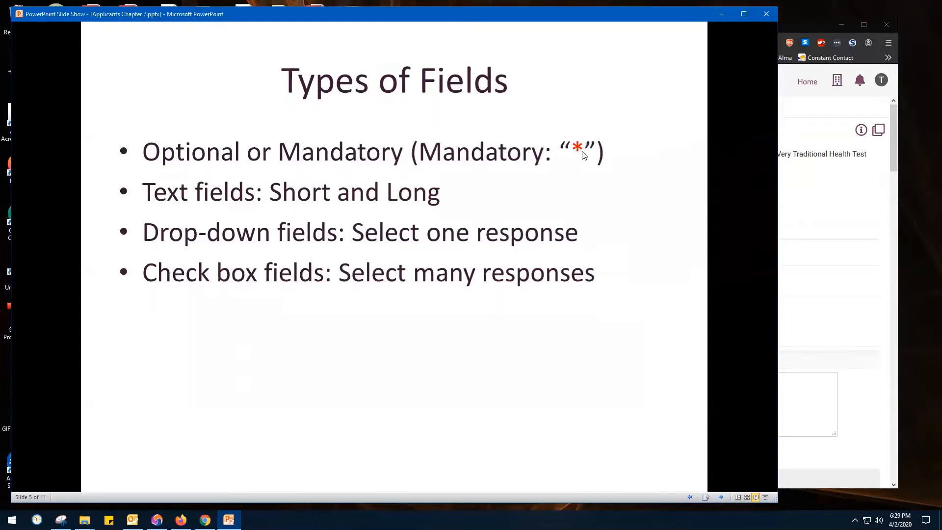
Return to the grant application in Firefox and enter "My Project" as the request title
{"action": "left_click", "coordinate": [895, 170]}
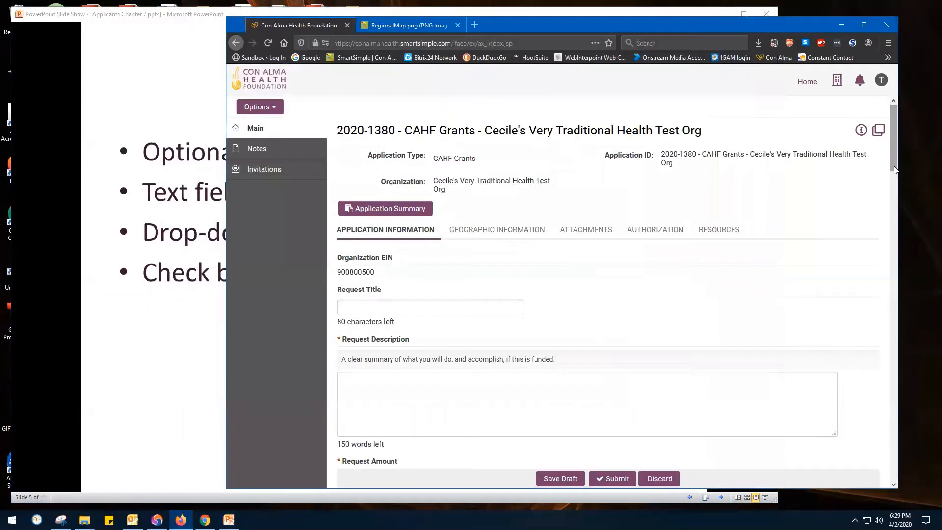
{"action": "left_click", "coordinate": [380, 308]}
{"action": "type", "text": "M"}
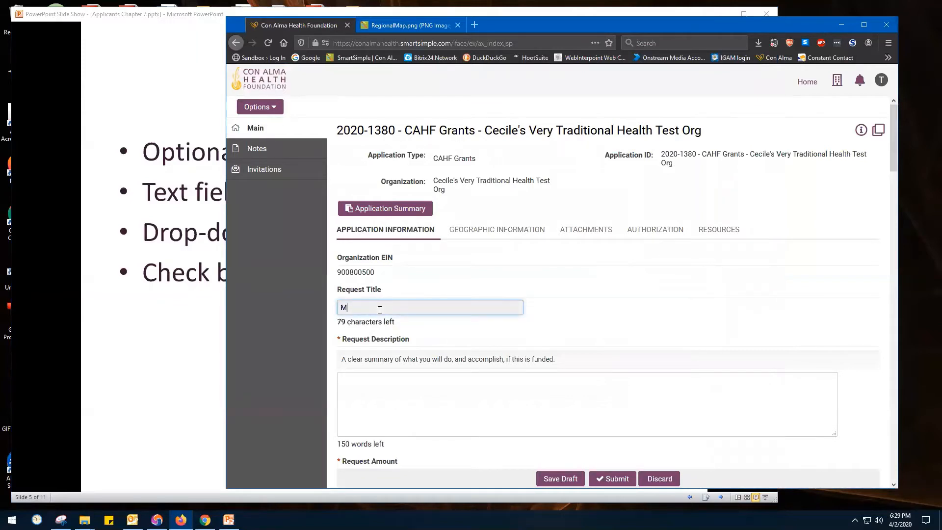
{"action": "type", "text": "y Project"}
Fill in the request description with "And in the end, the love you take is equal to the love you make."
{"action": "left_click", "coordinate": [367, 378]}
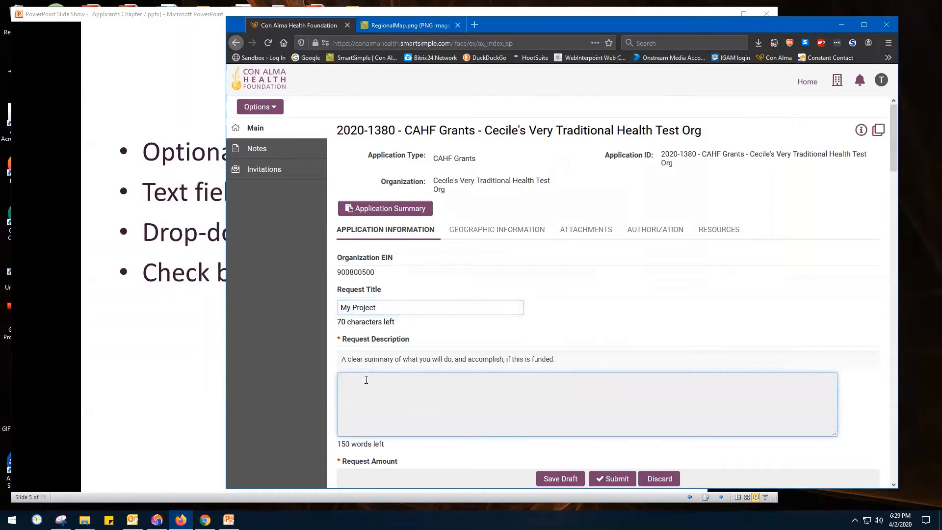
{"action": "type", "text": "And in the end, the l"}
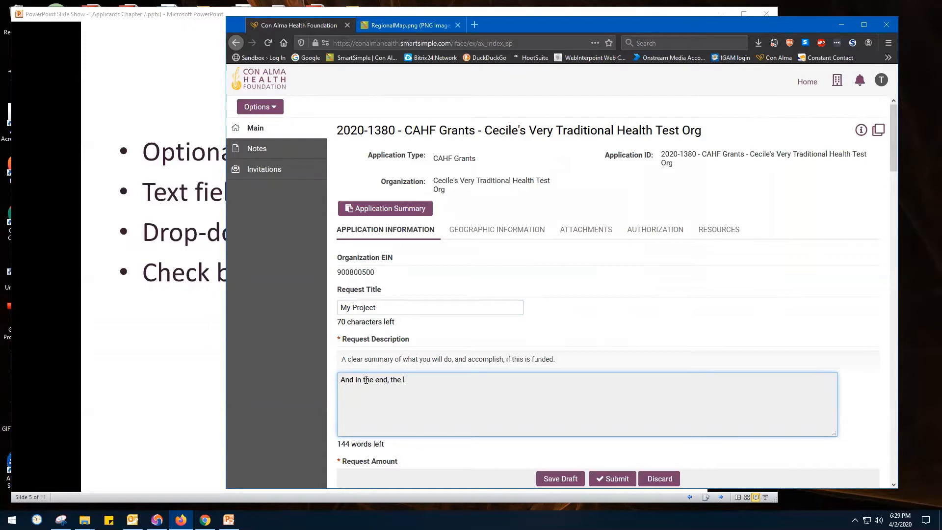
{"action": "type", "text": "ove you take is equal to the love you make."}
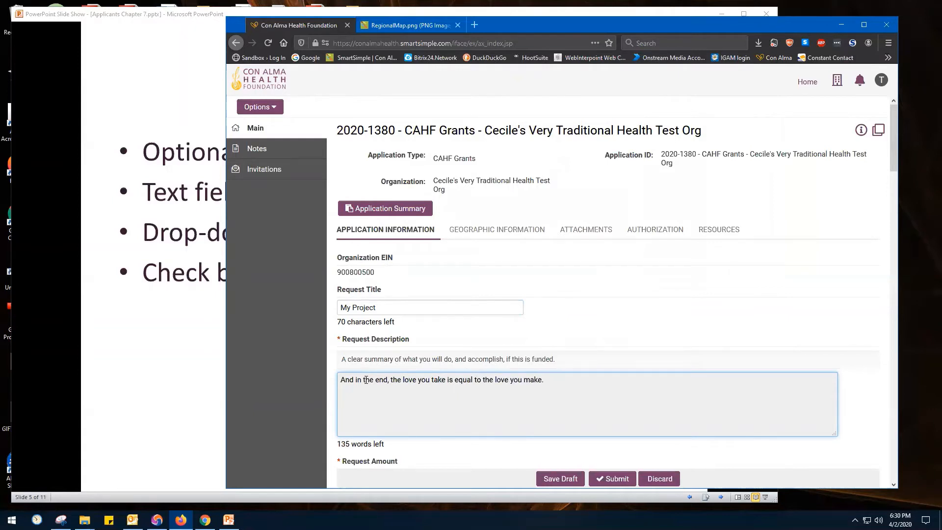
Set the request amount of the grant application to $10,000
{"action": "scroll", "coordinate": [485, 411], "scroll_direction": "down", "scroll_amount": 3}
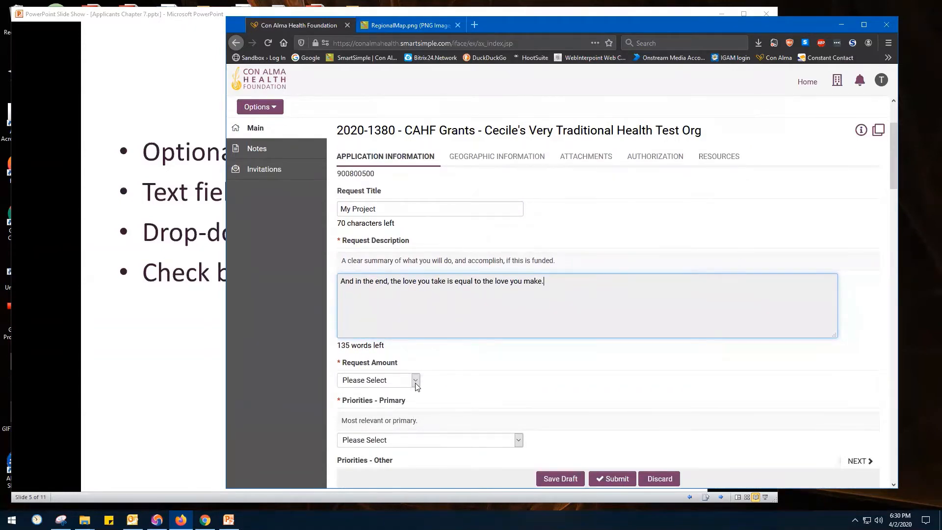
{"action": "left_click", "coordinate": [415, 382]}
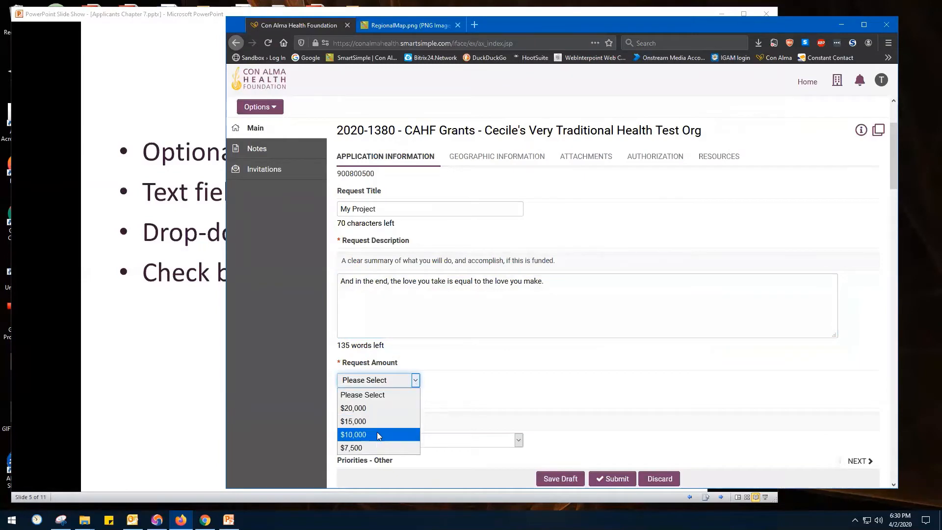
{"action": "left_click", "coordinate": [479, 430]}
{"action": "key", "text": "Down"}
{"action": "key", "text": "Down"}
{"action": "key", "text": "Down"}
Choose Health Promotion as the primary priority and mark Workforce Development, Policy and Culturally Appropriate Services as other priorities
{"action": "scroll", "coordinate": [492, 420], "scroll_direction": "down", "scroll_amount": 3}
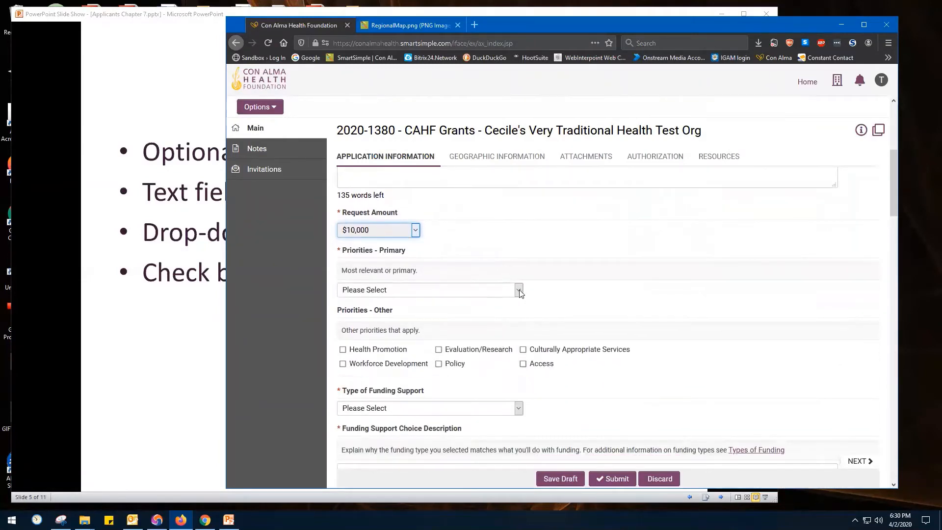
{"action": "left_click", "coordinate": [518, 290]}
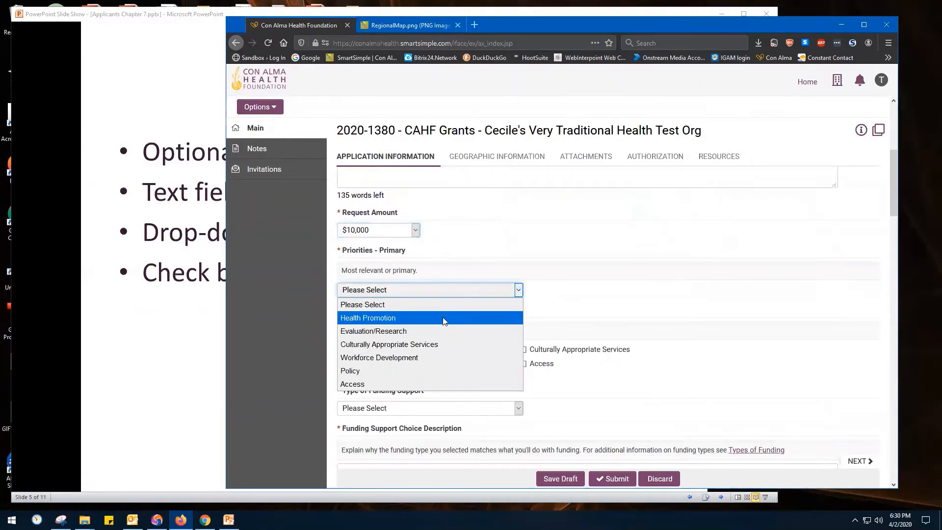
{"action": "key", "text": "Escape"}
{"action": "key", "text": "Down"}
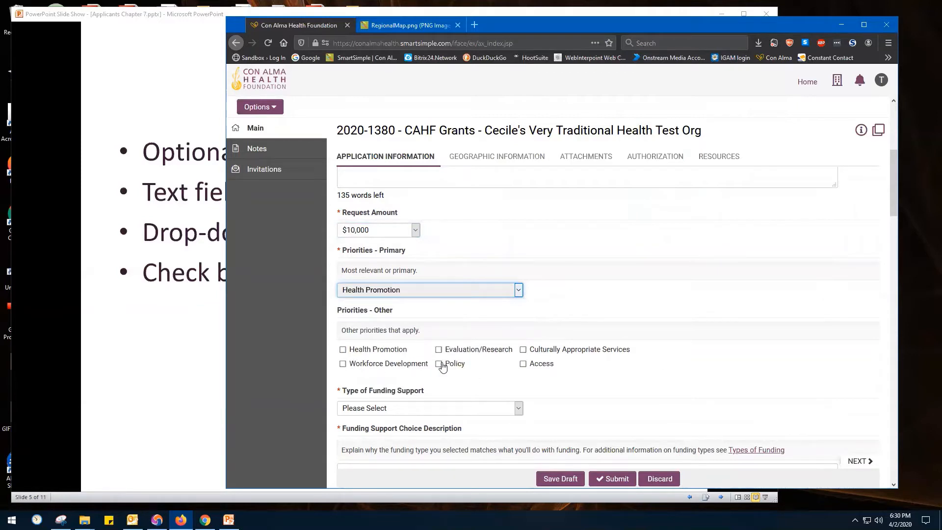
{"action": "left_click", "coordinate": [343, 364]}
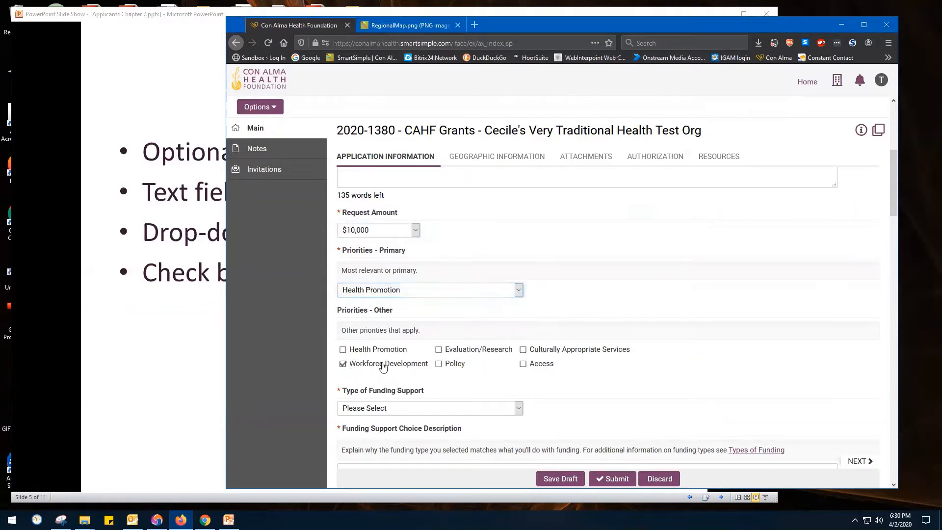
{"action": "left_click", "coordinate": [439, 364]}
Switch to the PowerPoint slide show and advance to the Dynamic Visibility slide
{"action": "left_click", "coordinate": [127, 375]}
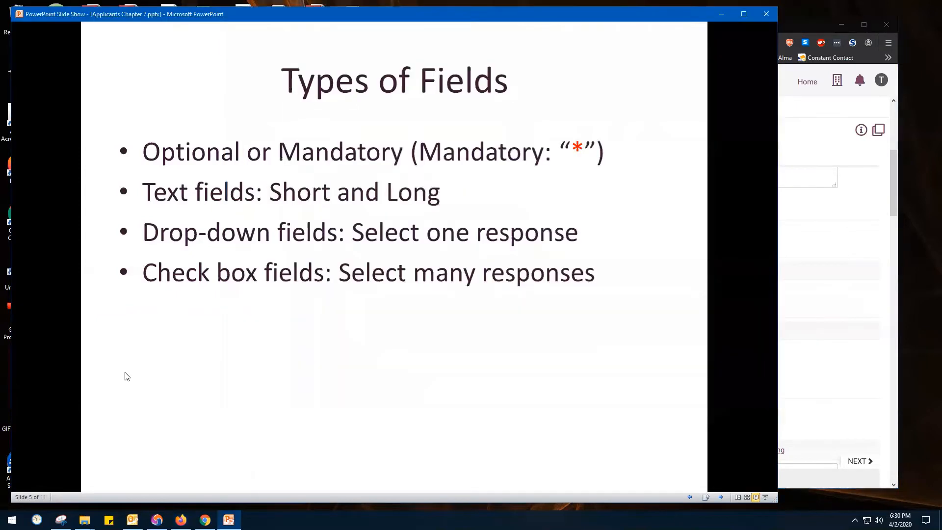
{"action": "left_click", "coordinate": [126, 376]}
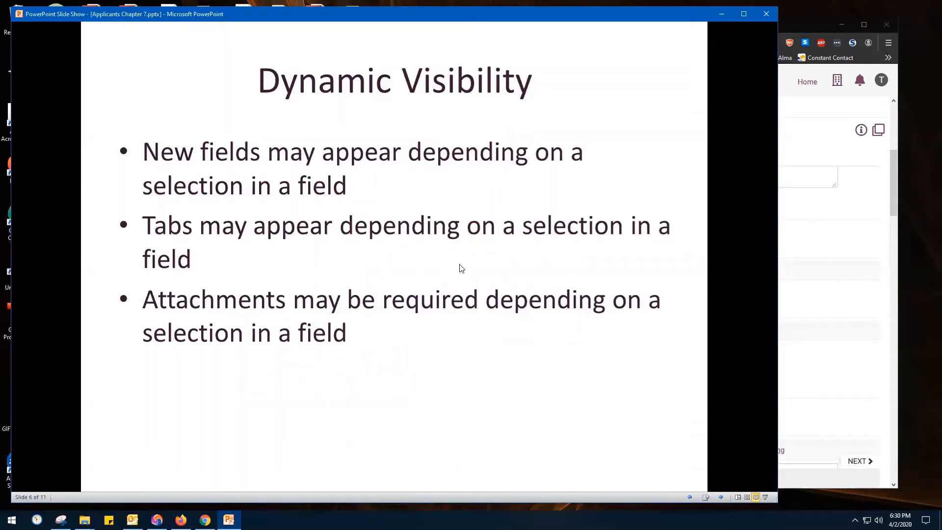
Return to the application in Firefox and set the type of funding support to Project Support
{"action": "left_click", "coordinate": [891, 186]}
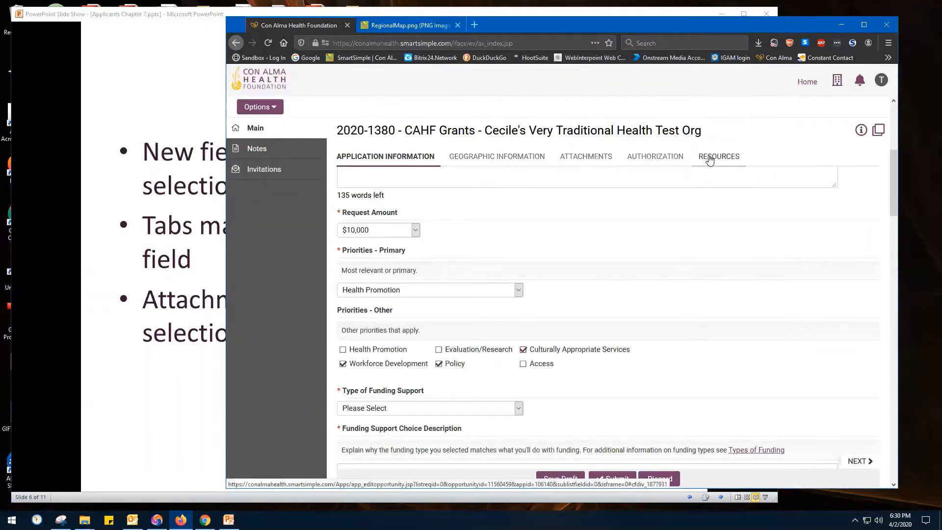
{"action": "left_click", "coordinate": [519, 409]}
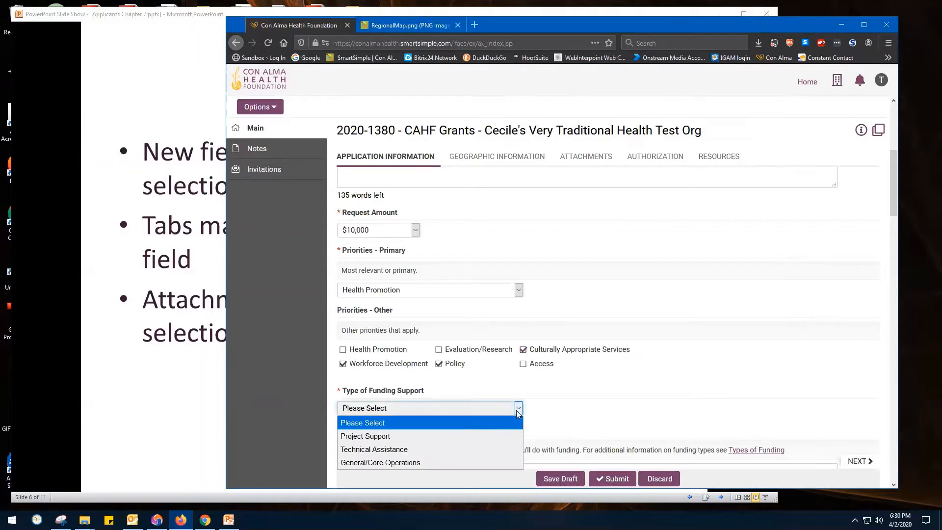
{"action": "left_click", "coordinate": [464, 436]}
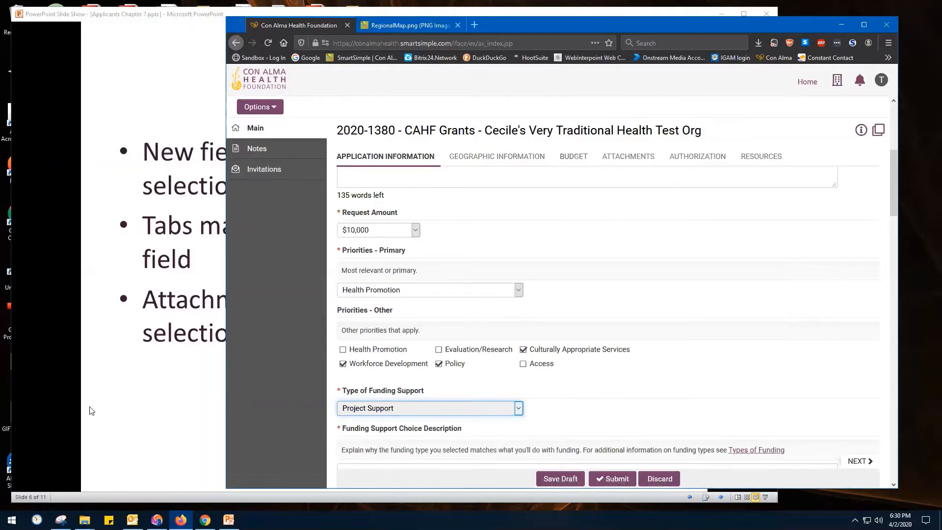
Switch to the PowerPoint slide show and advance to the Geographic Information Tab slide
{"action": "left_click", "coordinate": [125, 399]}
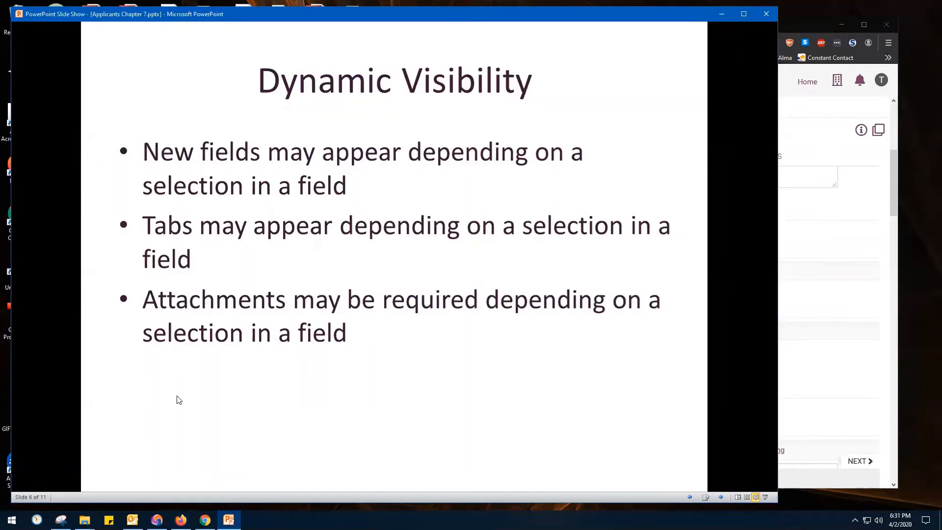
{"action": "left_click", "coordinate": [460, 250]}
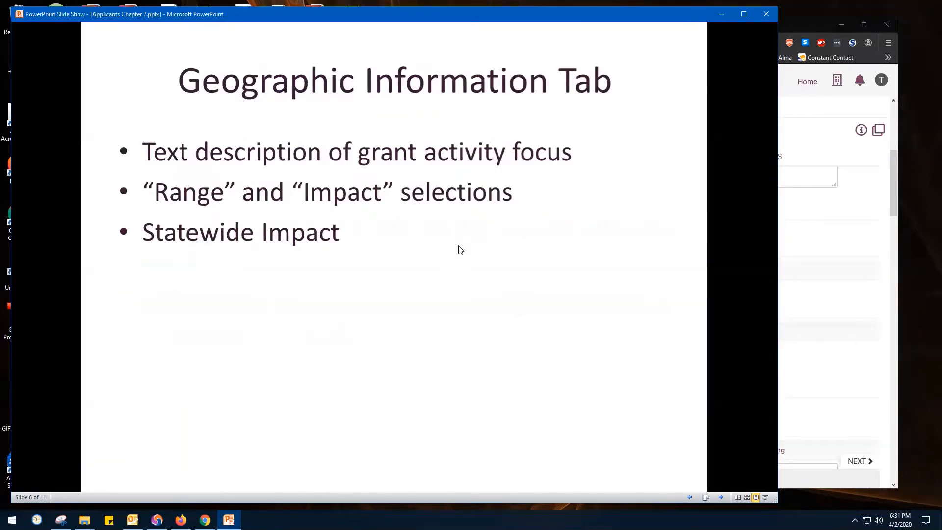
Back in Firefox, open the application's geographic information and set the primary geographic range to Rio Arriba
{"action": "left_click", "coordinate": [894, 191]}
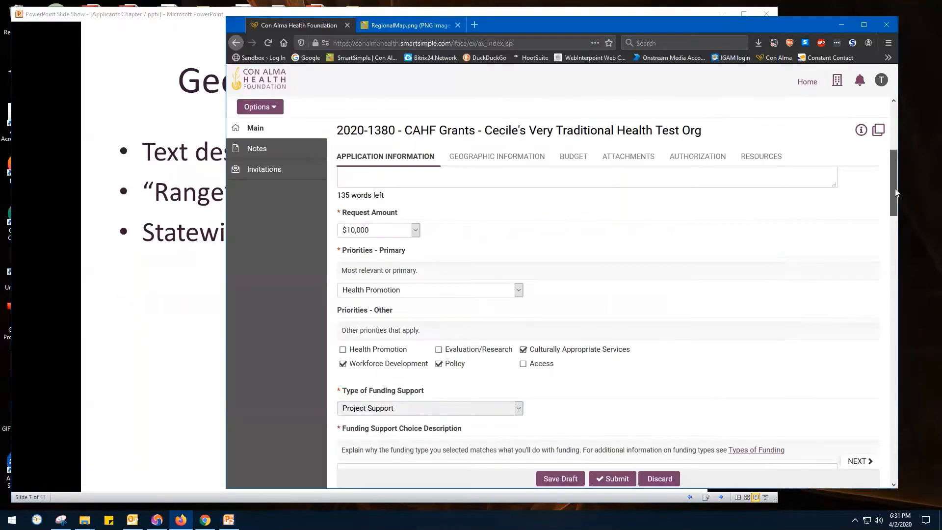
{"action": "left_click", "coordinate": [512, 161]}
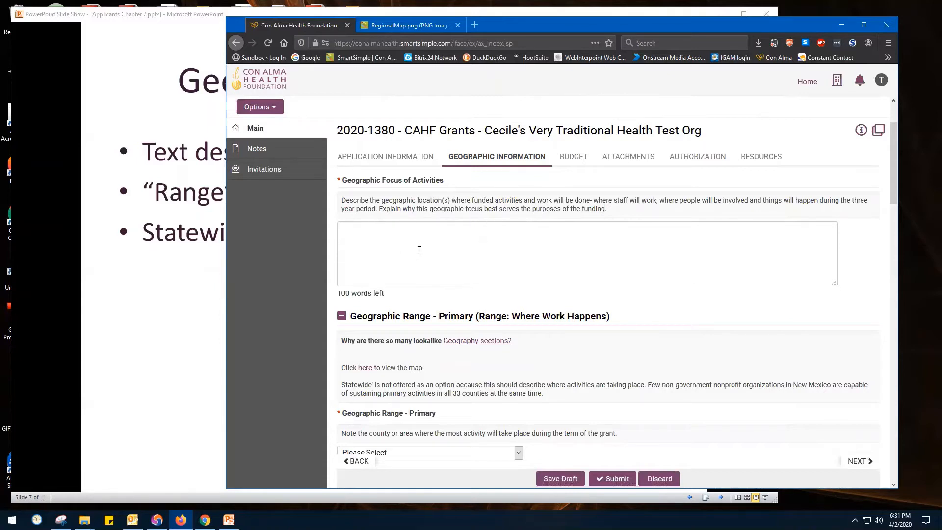
{"action": "scroll", "coordinate": [611, 251], "scroll_direction": "down", "scroll_amount": 2}
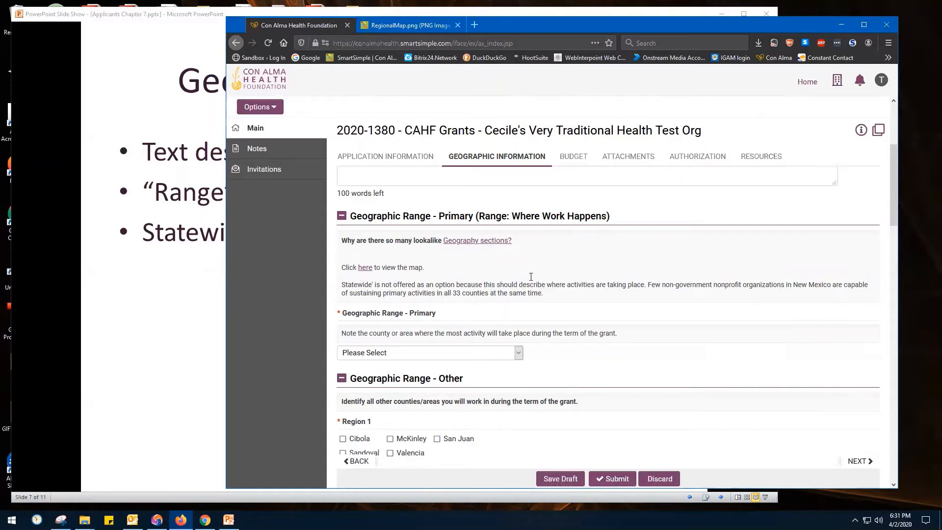
{"action": "left_click", "coordinate": [518, 353]}
{"action": "scroll", "coordinate": [428, 321], "scroll_direction": "down", "scroll_amount": 2}
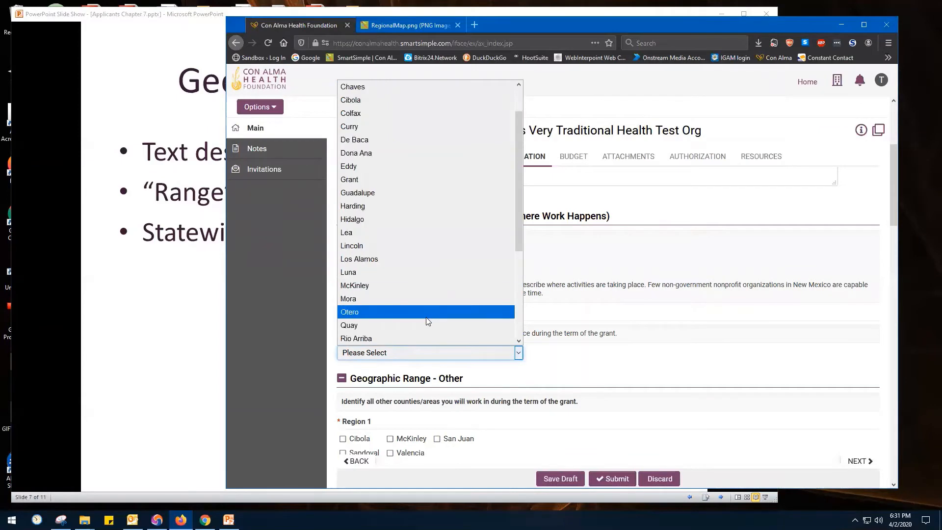
{"action": "scroll", "coordinate": [421, 325], "scroll_direction": "down", "scroll_amount": 1}
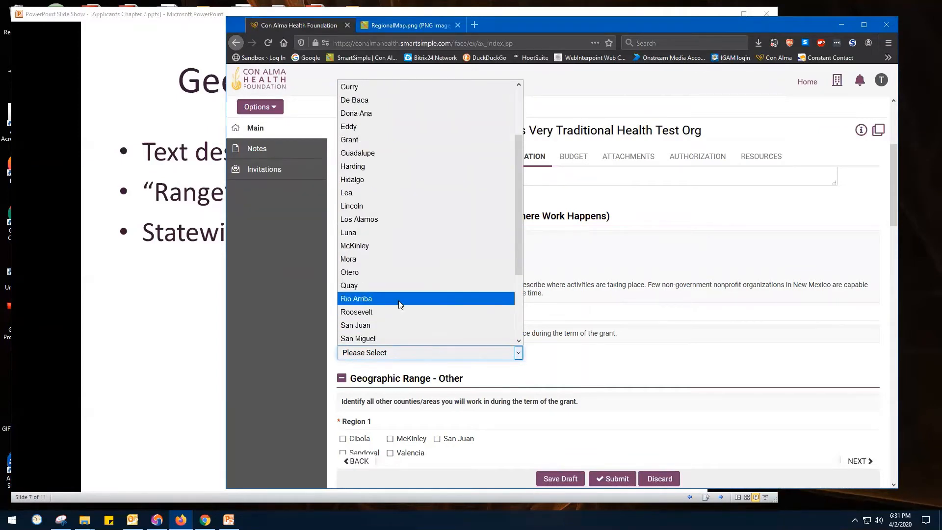
{"action": "left_click", "coordinate": [401, 299]}
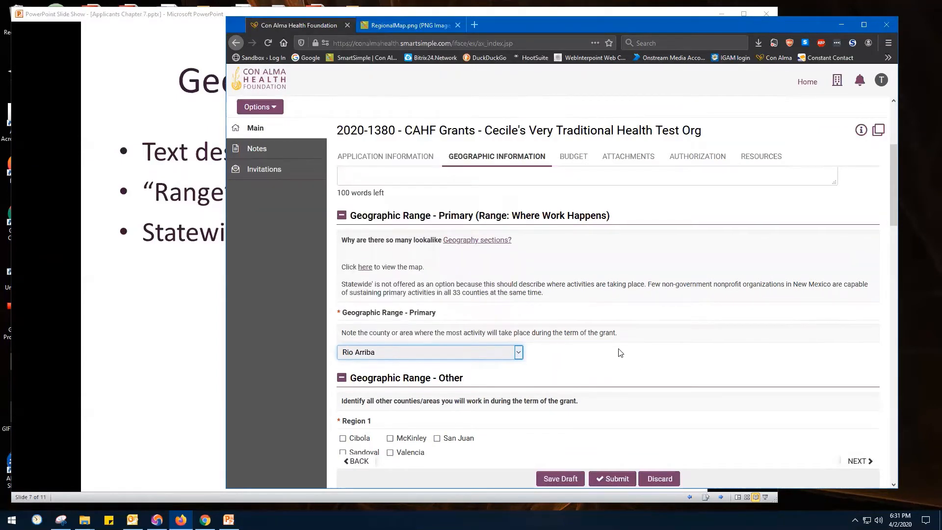
Mark Guadalupe, Taos and San Miguel in Region 2 as the other counties in the geographic range
{"action": "scroll", "coordinate": [619, 352], "scroll_direction": "down", "scroll_amount": 4}
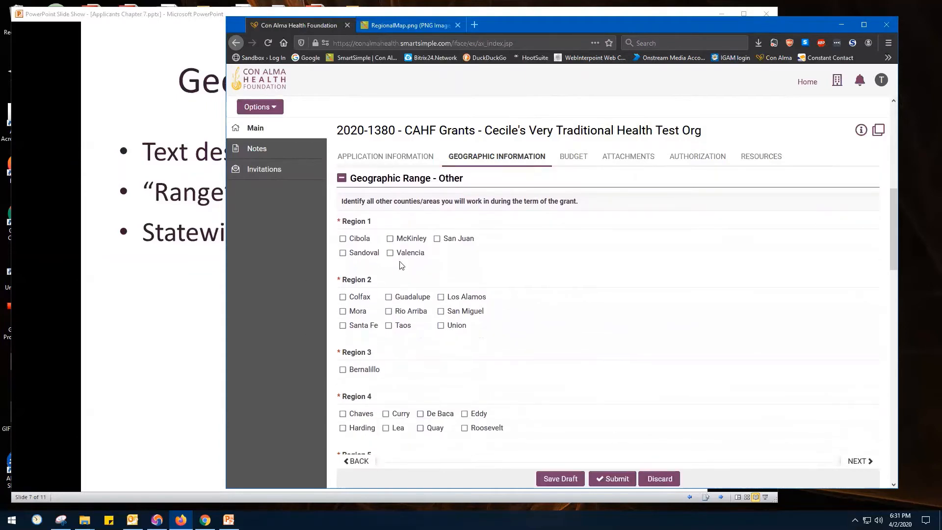
{"action": "left_click", "coordinate": [388, 296]}
{"action": "left_click", "coordinate": [389, 325]}
{"action": "left_click", "coordinate": [440, 311]}
Set the primary geographic impact to Rio Arriba and mark Guadalupe and San Miguel as other impact counties in Region 2
{"action": "scroll", "coordinate": [655, 348], "scroll_direction": "down", "scroll_amount": 4}
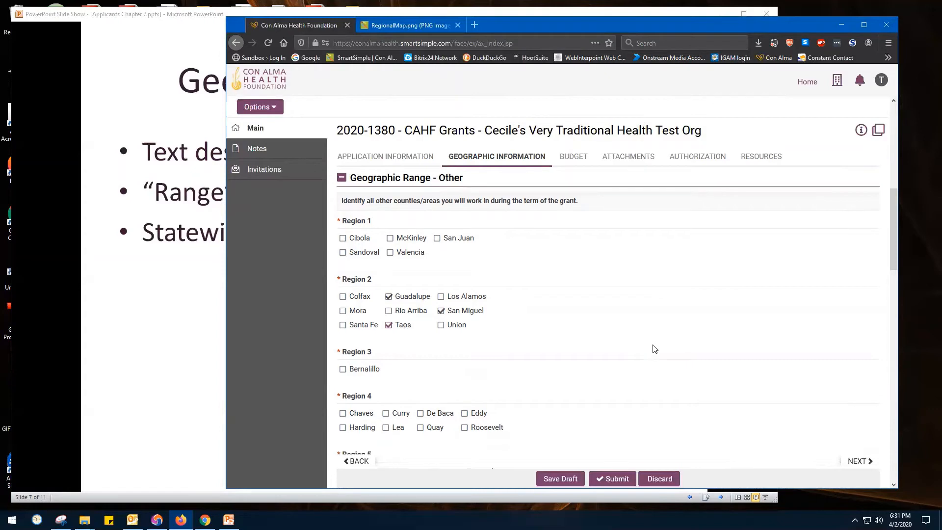
{"action": "scroll", "coordinate": [655, 349], "scroll_direction": "down", "scroll_amount": 7}
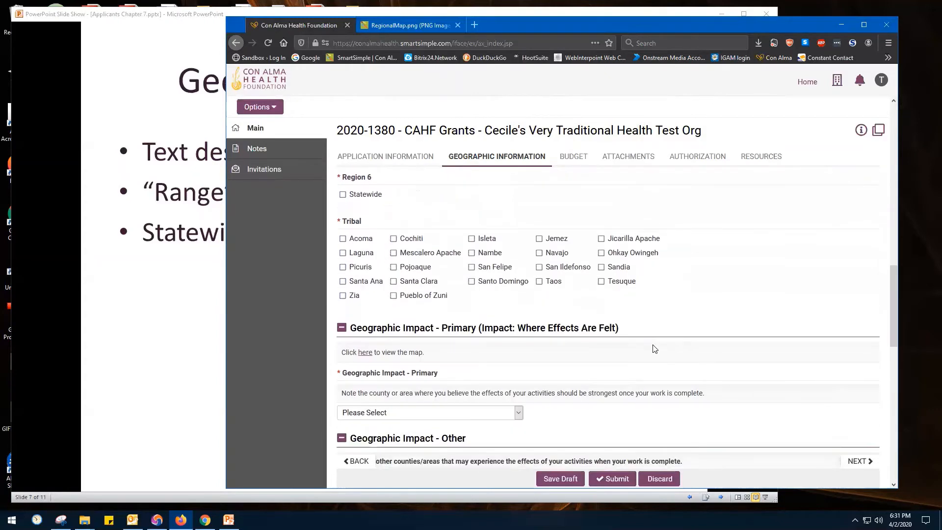
{"action": "scroll", "coordinate": [655, 349], "scroll_direction": "up", "scroll_amount": 1}
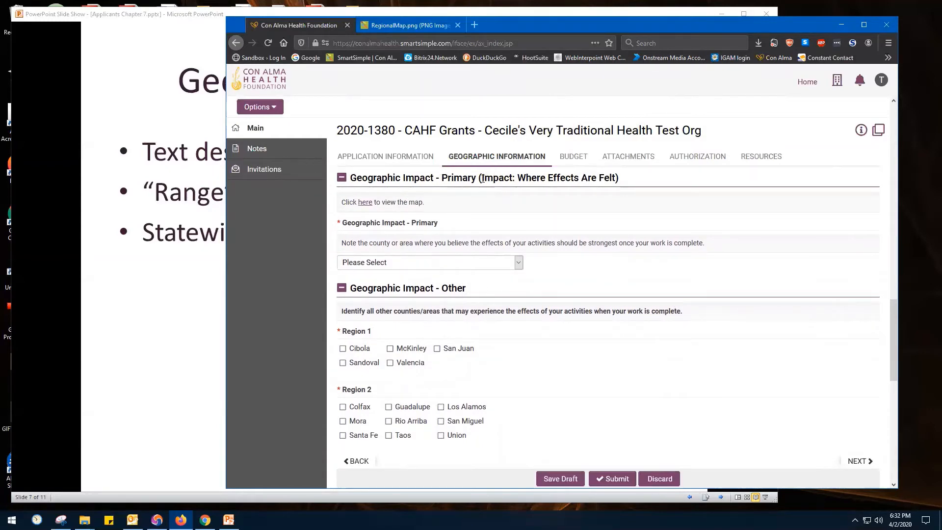
{"action": "left_click_drag", "start_coordinate": [517, 180], "coordinate": [616, 179]}
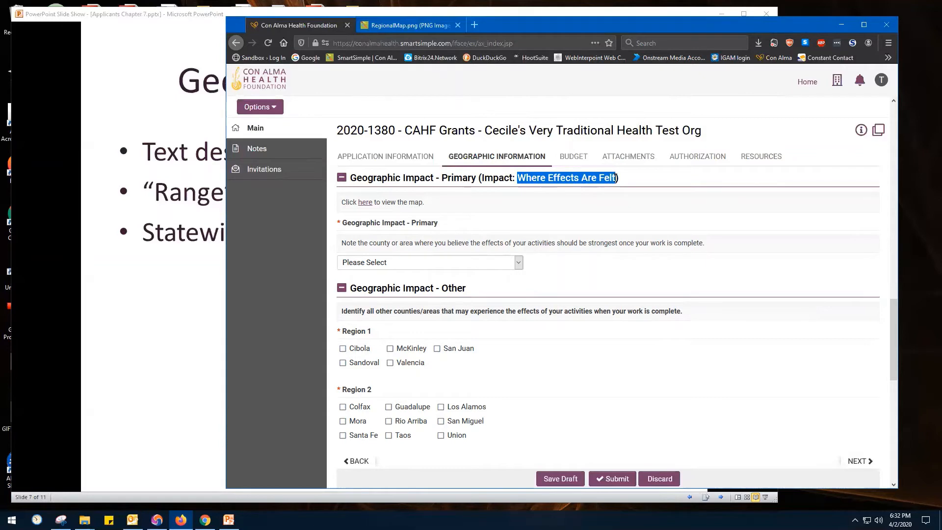
{"action": "left_click", "coordinate": [518, 263]}
{"action": "scroll", "coordinate": [386, 435], "scroll_direction": "down", "scroll_amount": 4}
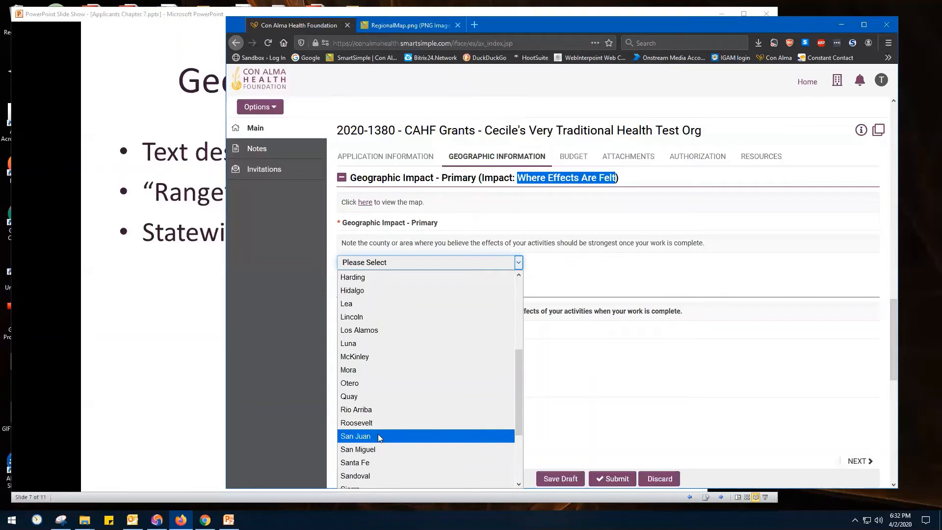
{"action": "left_click", "coordinate": [376, 411]}
{"action": "scroll", "coordinate": [515, 392], "scroll_direction": "down", "scroll_amount": 3}
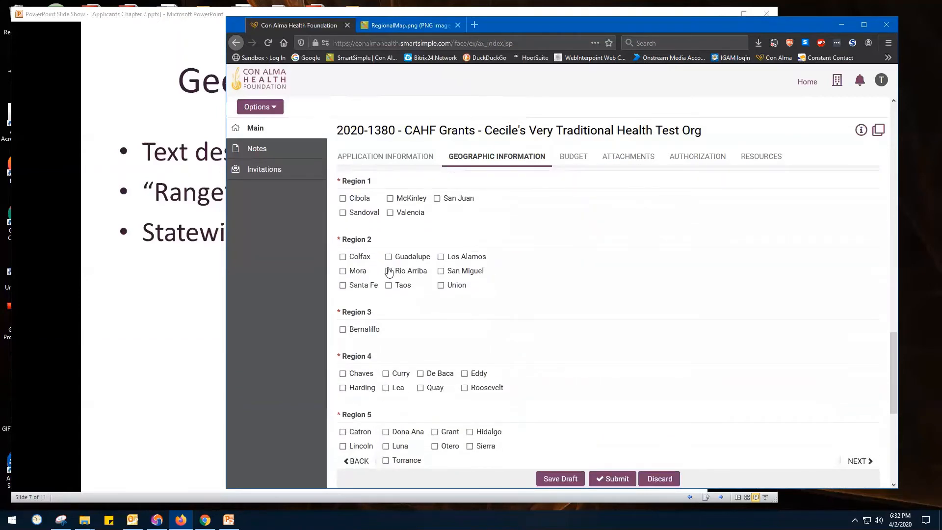
{"action": "left_click", "coordinate": [440, 271]}
Advance the PowerPoint slide show to the Budget Table slide, and back in Firefox open the application's budget section
{"action": "left_click", "coordinate": [157, 310]}
{"action": "left_click", "coordinate": [179, 307]}
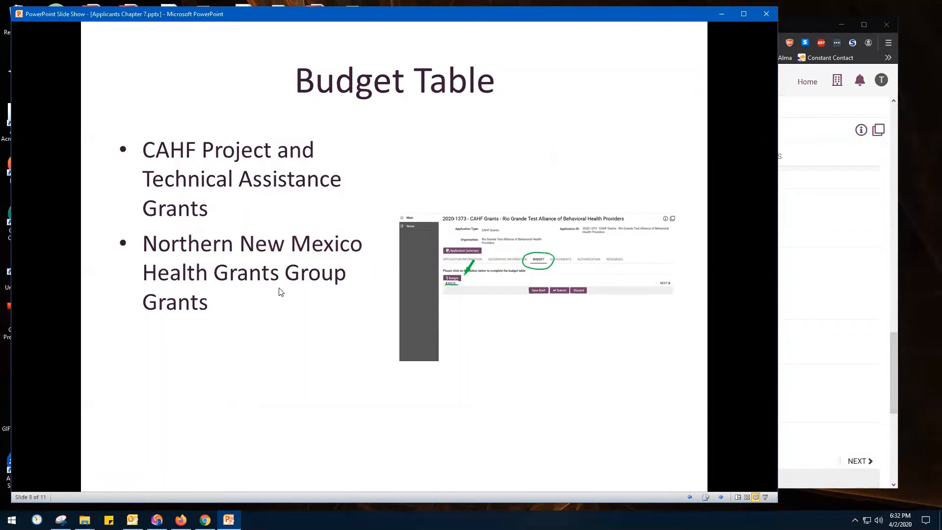
{"action": "left_click", "coordinate": [890, 360]}
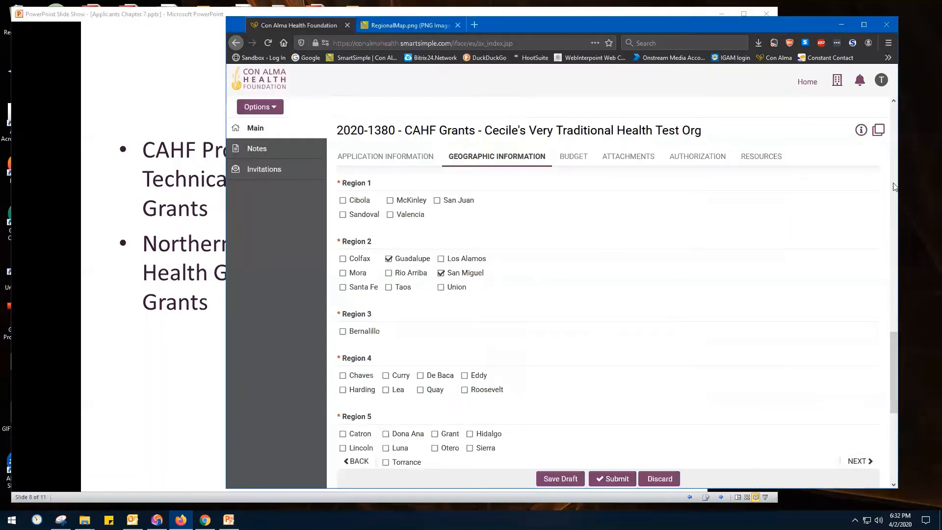
{"action": "left_click", "coordinate": [585, 158]}
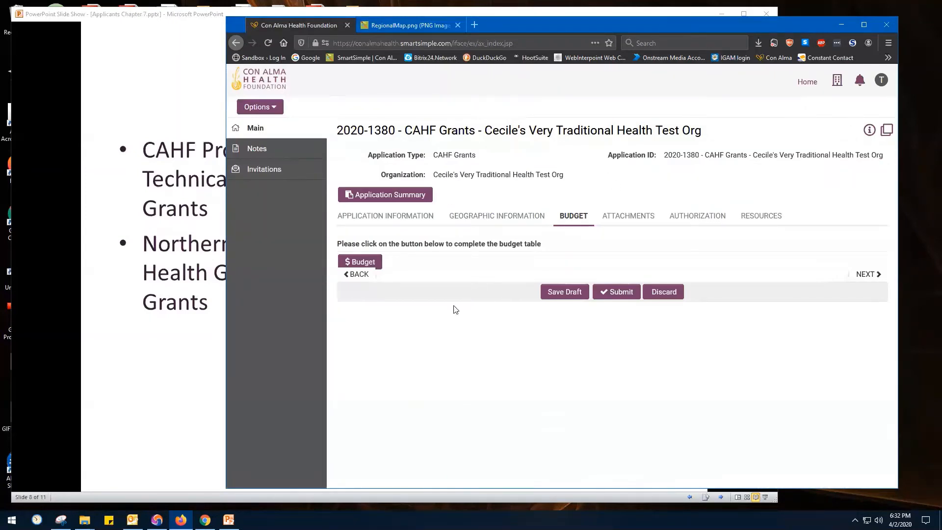
Advance the PowerPoint slide show to the second Budget Table slide, and back in Firefox open the budget table form
{"action": "left_click", "coordinate": [121, 374]}
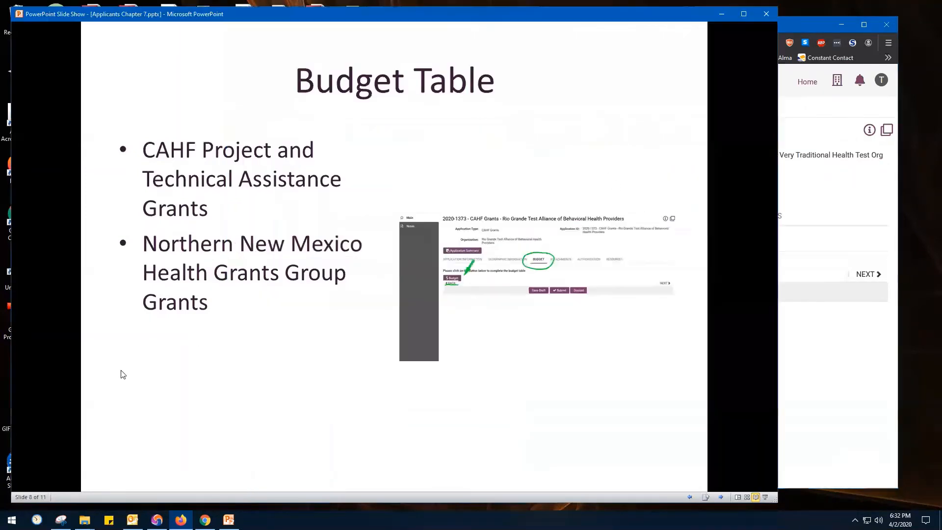
{"action": "left_click", "coordinate": [847, 210]}
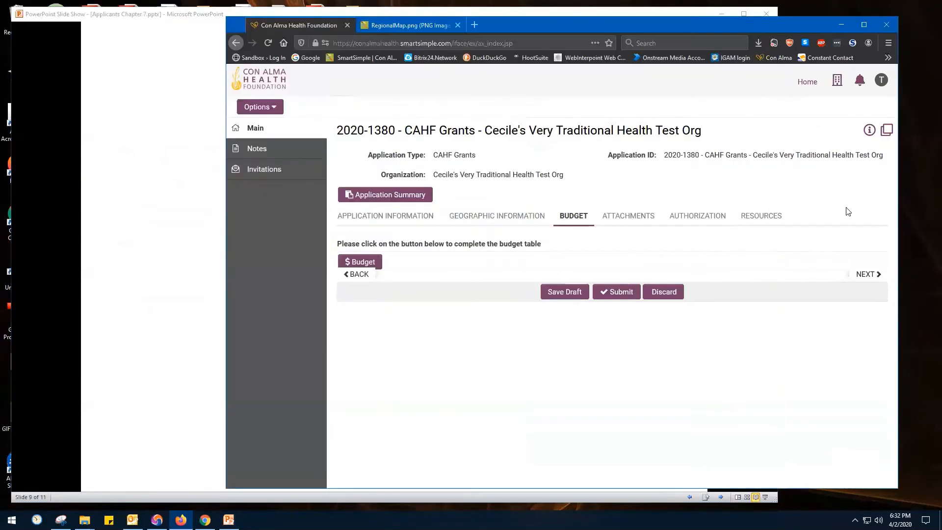
{"action": "left_click", "coordinate": [371, 262]}
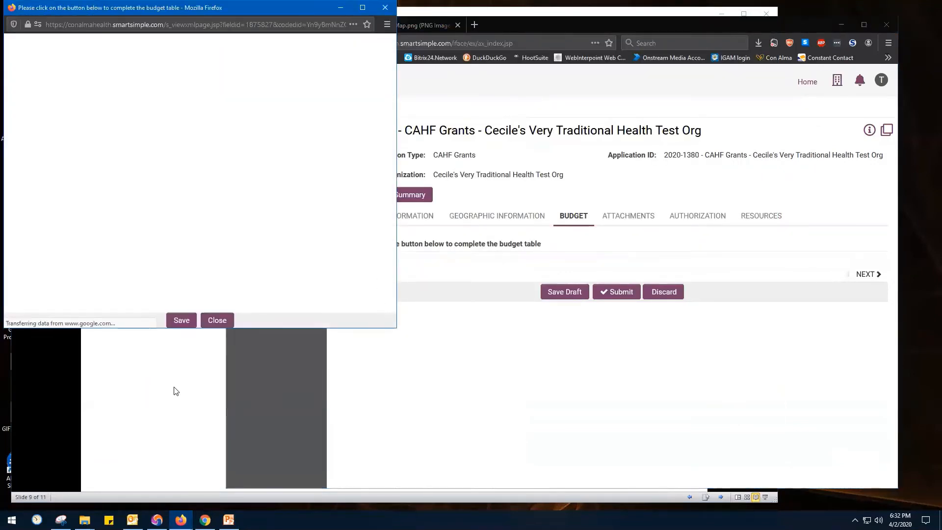
{"action": "left_click_drag", "start_coordinate": [269, 11], "coordinate": [506, 16]}
Bring the CAHF Budget form window back to the front, widen it and reposition it over the application
{"action": "key", "text": "alt+Tab"}
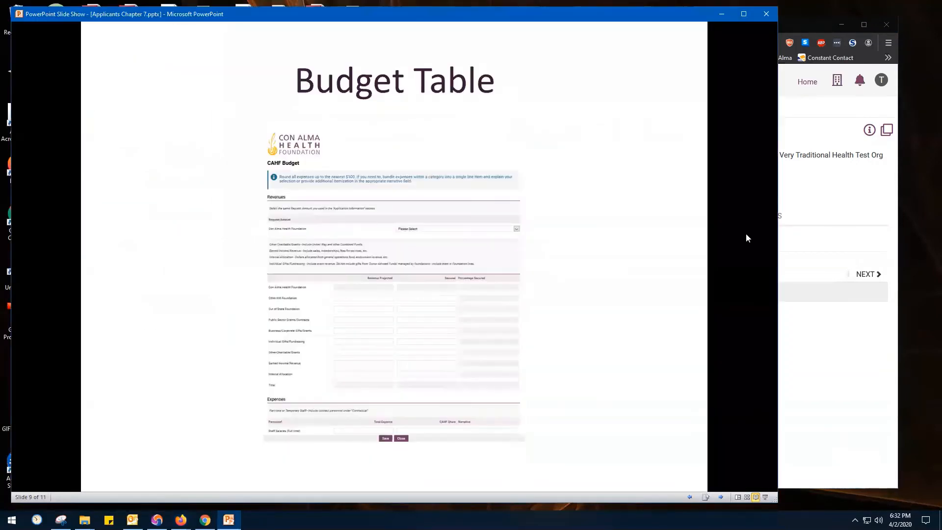
{"action": "left_click", "coordinate": [821, 265]}
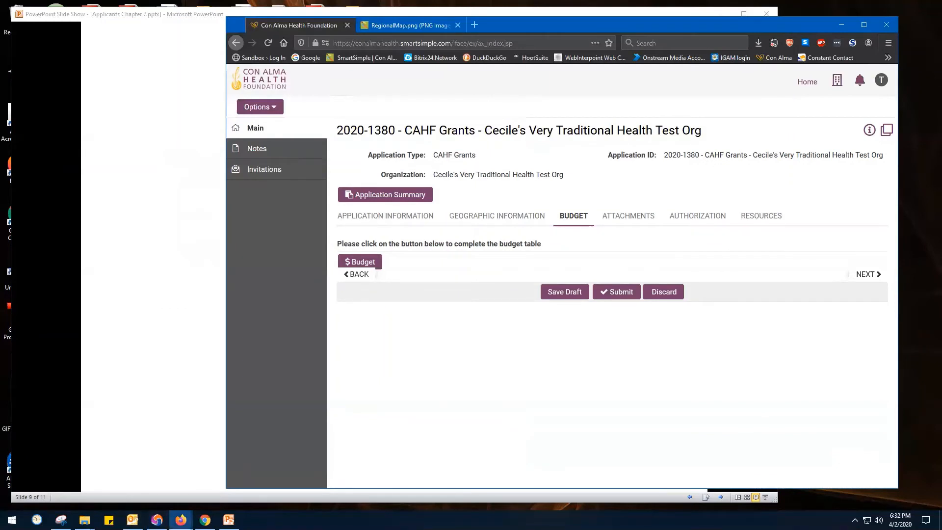
{"action": "mouse_move", "coordinate": [181, 520]}
{"action": "left_click", "coordinate": [212, 491]}
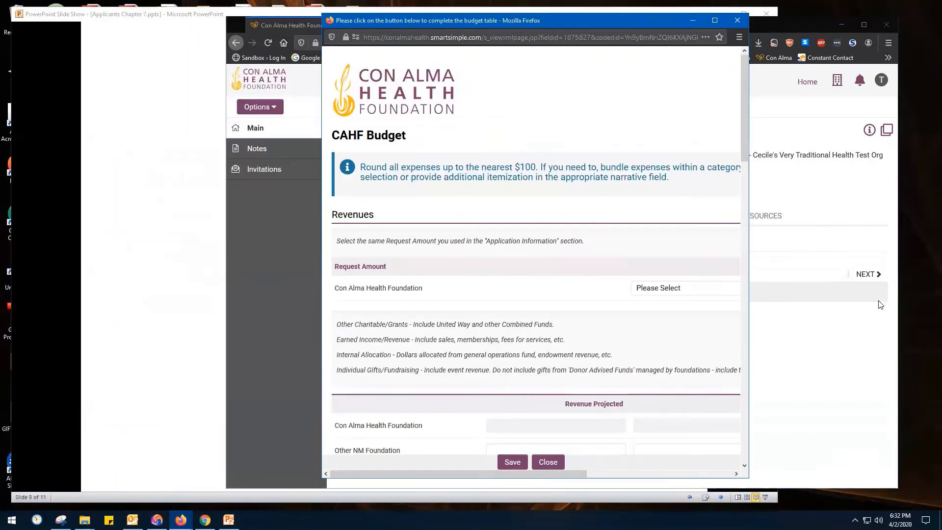
{"action": "left_click_drag", "start_coordinate": [749, 327], "coordinate": [926, 356]}
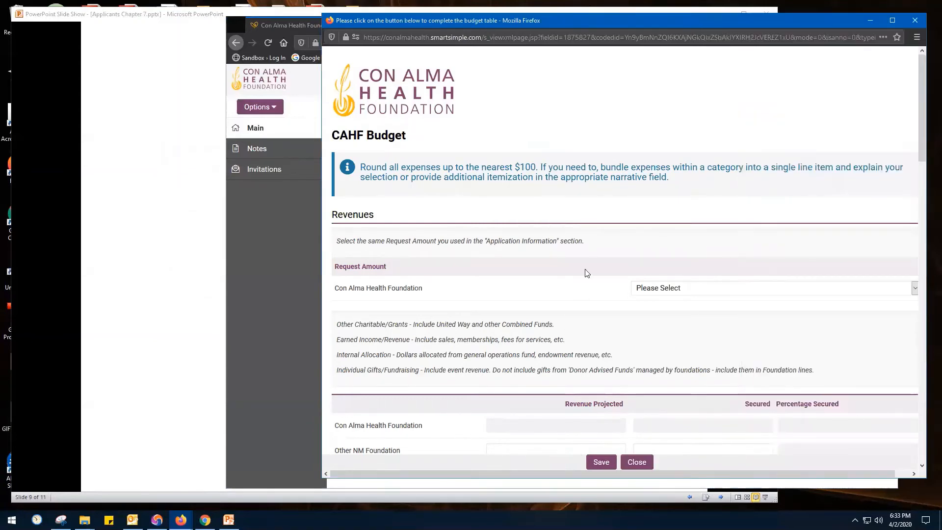
{"action": "left_click_drag", "start_coordinate": [717, 20], "coordinate": [639, 32]}
Set the budget's request amount to $10,000 and enter 5000 as both projected and secured revenue for Other NM Foundation
{"action": "left_click", "coordinate": [615, 295]}
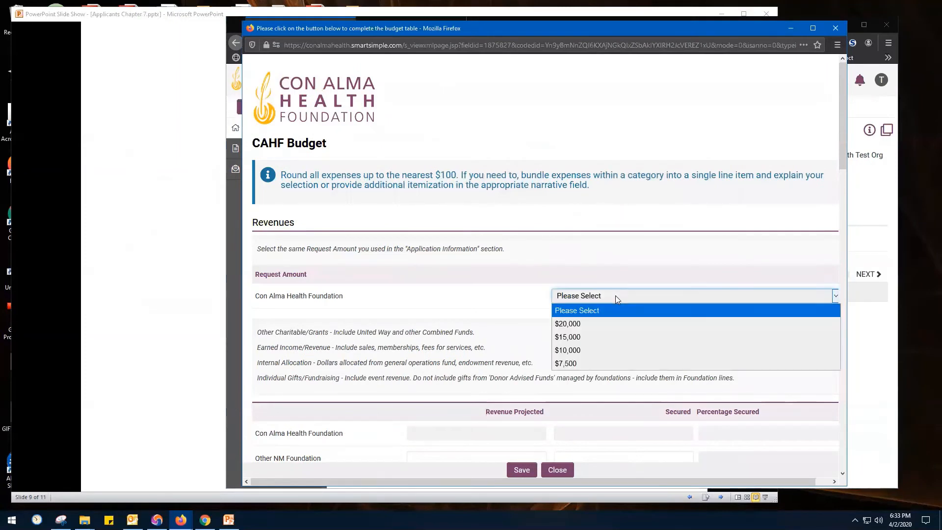
{"action": "left_click", "coordinate": [596, 349]}
{"action": "scroll", "coordinate": [581, 360], "scroll_direction": "down", "scroll_amount": 2}
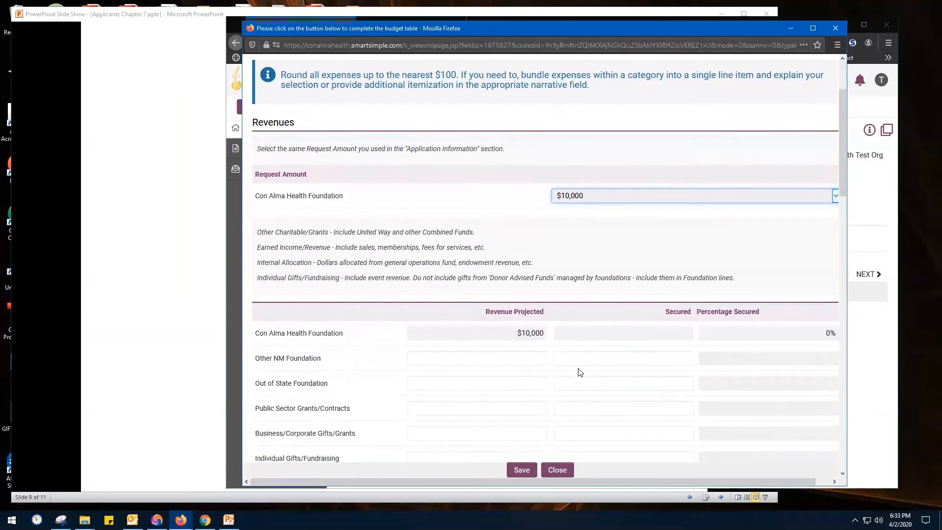
{"action": "scroll", "coordinate": [580, 372], "scroll_direction": "down", "scroll_amount": 2}
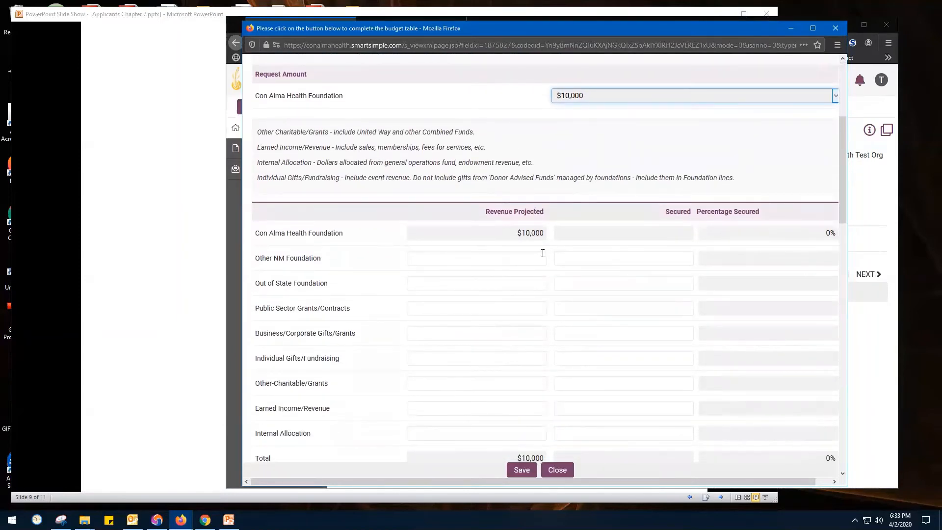
{"action": "left_click", "coordinate": [543, 254]}
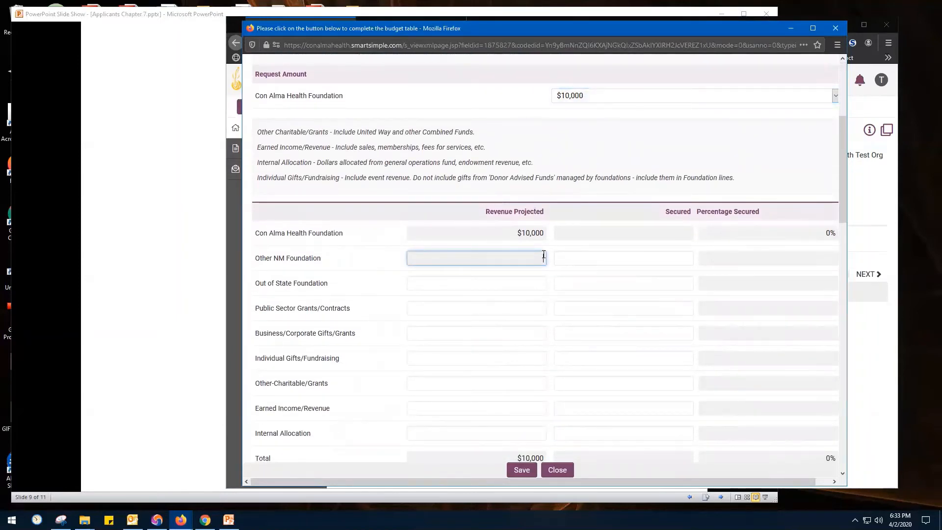
{"action": "type", "text": "5000"}
{"action": "left_click", "coordinate": [688, 259]}
{"action": "type", "text": "5"}
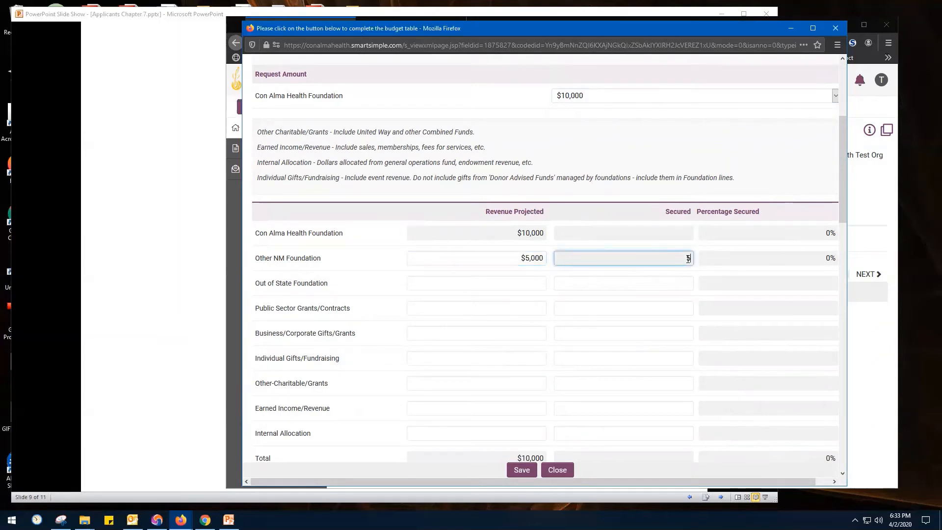
{"action": "type", "text": "000"}
Widen the budget form window and the main application window, and return to the budget form's Expenses section
{"action": "scroll", "coordinate": [404, 147], "scroll_direction": "up", "scroll_amount": 3}
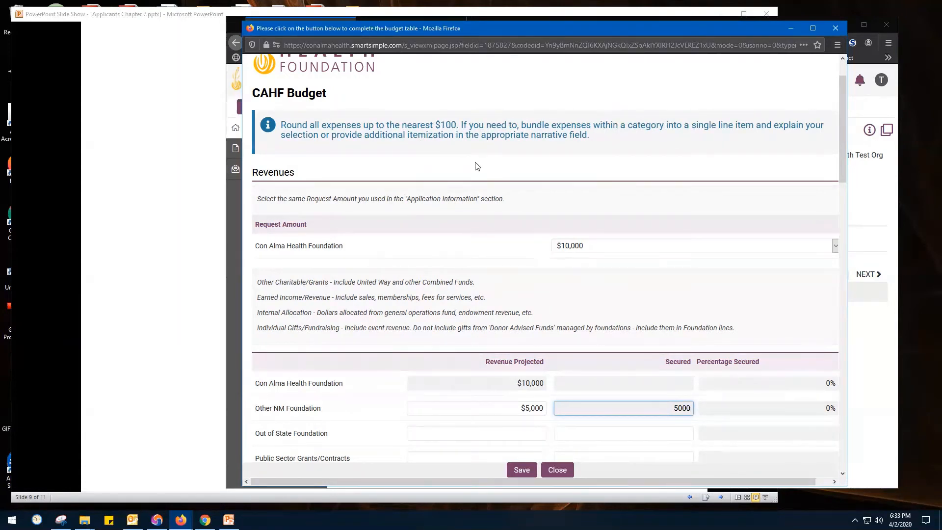
{"action": "scroll", "coordinate": [475, 167], "scroll_direction": "down", "scroll_amount": 2}
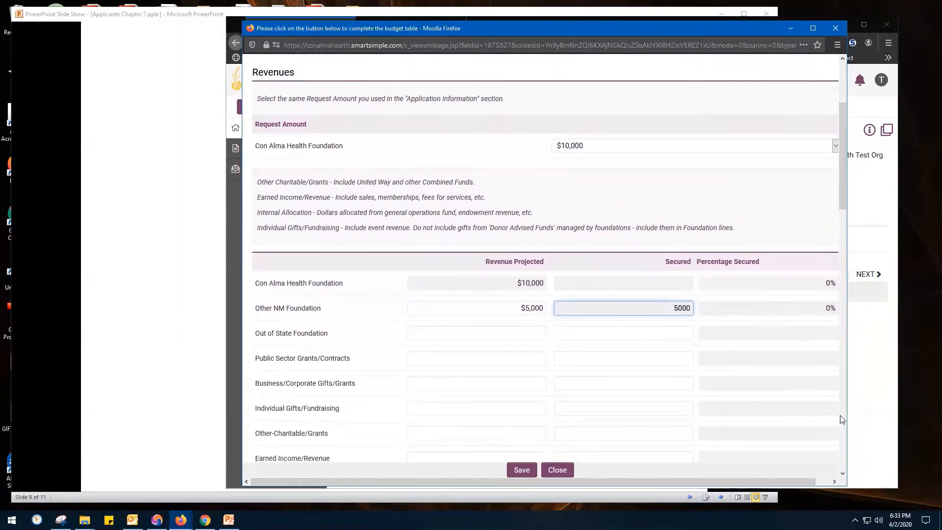
{"action": "left_click_drag", "start_coordinate": [848, 418], "coordinate": [924, 417]}
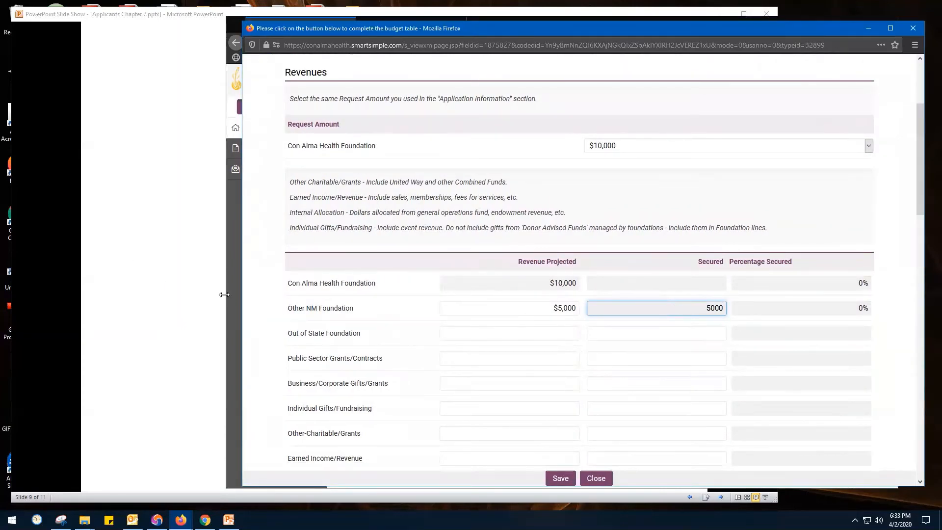
{"action": "left_click_drag", "start_coordinate": [222, 295], "coordinate": [199, 295]}
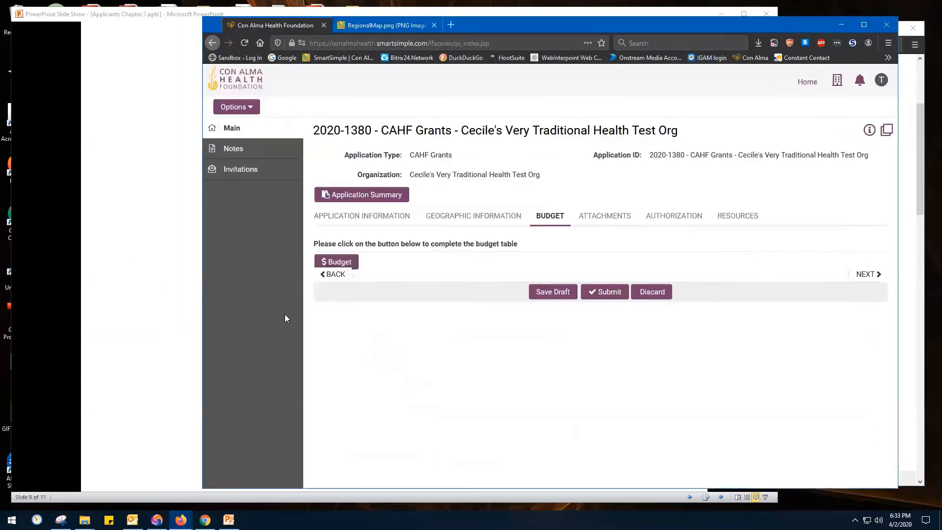
{"action": "left_click", "coordinate": [922, 229]}
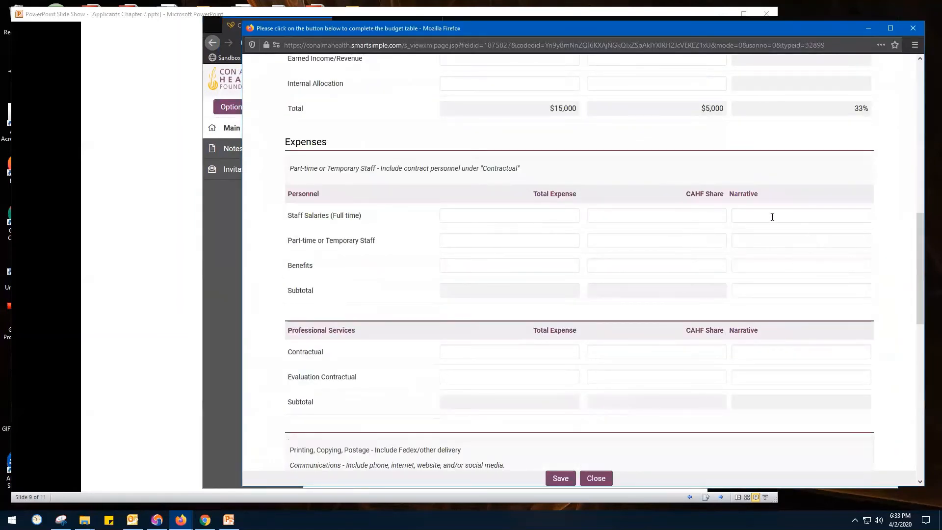
Enter $12,000 as total expense and $9,000 as CAHF share for full-time staff salaries
{"action": "left_click", "coordinate": [565, 212]}
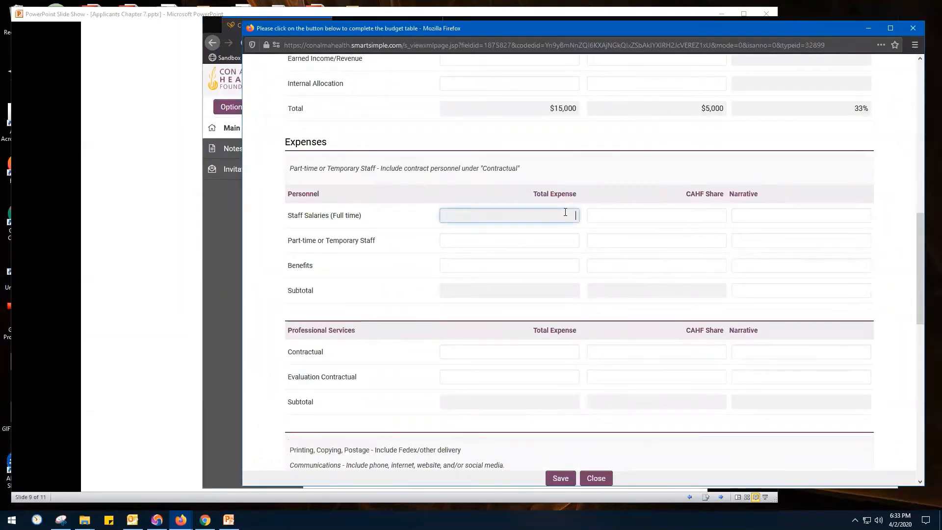
{"action": "type", "text": "12000"}
{"action": "key", "text": "Tab"}
{"action": "type", "text": "900"}
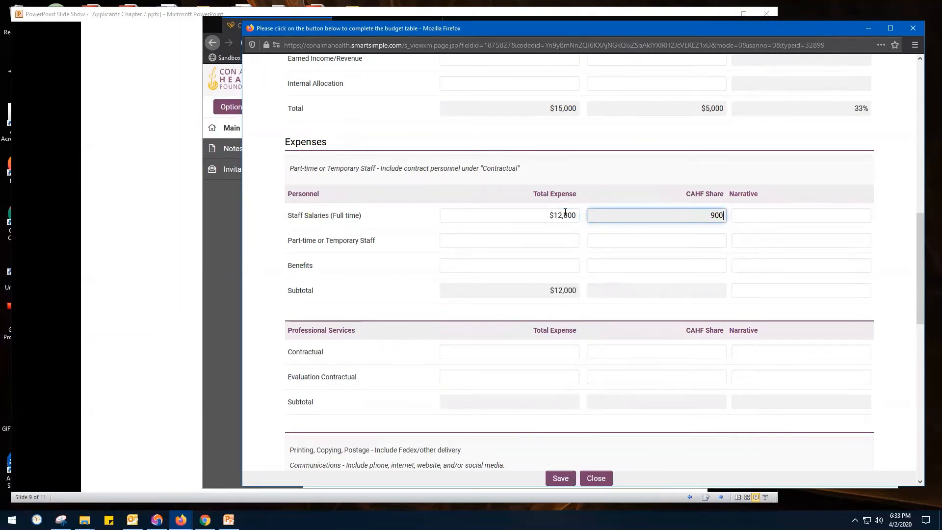
Enter $3,000 as total expense and $1,000 as CAHF share for contractual professional services
{"action": "left_click", "coordinate": [576, 352]}
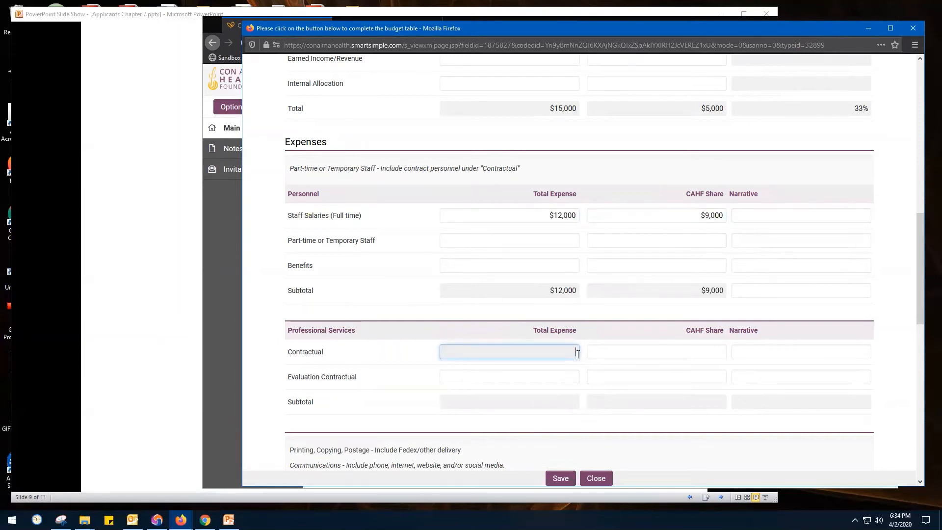
{"action": "type", "text": "3,00"}
{"action": "type", "text": "0"}
{"action": "key", "text": "Tab"}
{"action": "type", "text": "1000"}
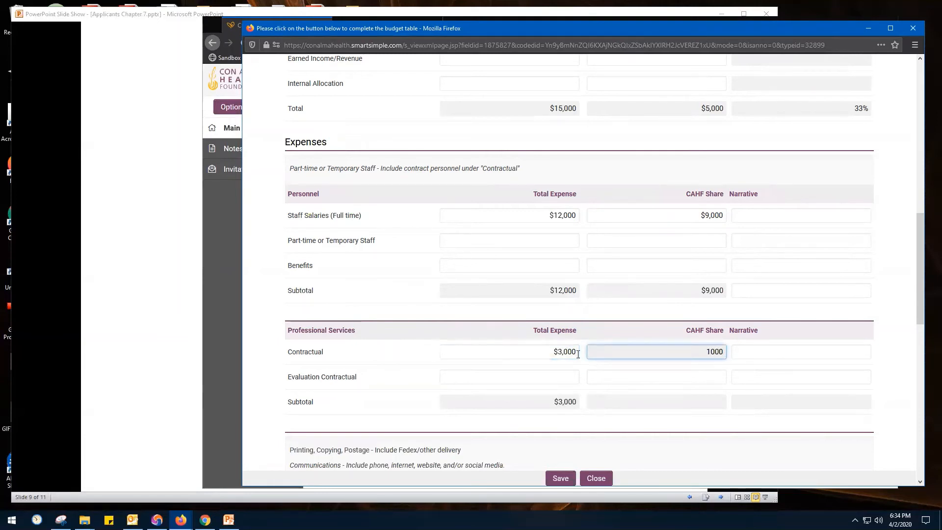
Add the narrative "Why we're spending this way or where it will go." to the Contractual expense line
{"action": "key", "text": "Tab"}
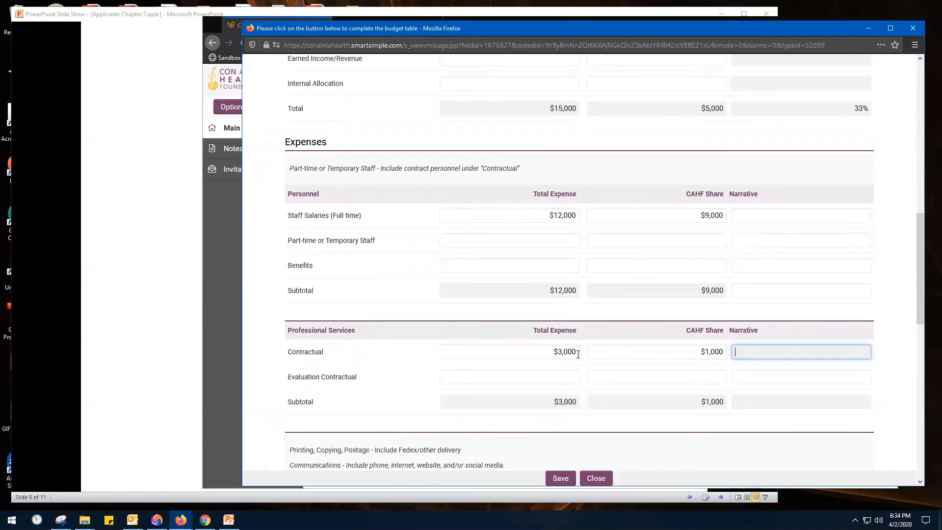
{"action": "type", "text": "Why "}
{"action": "type", "text": "we're spending t"}
{"action": "type", "text": "his way or where it will go."}
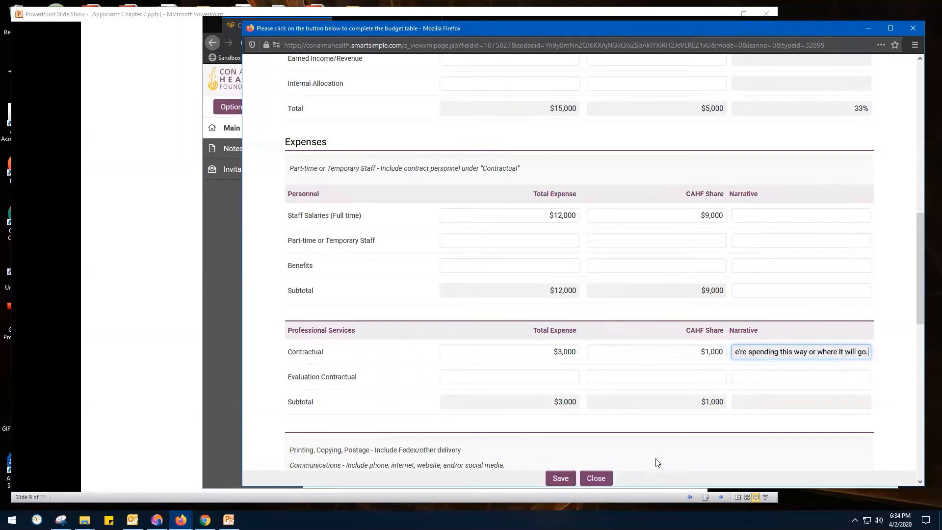
Check the budget's grand totals for total expense and CAHF share against the entered expense lines
{"action": "scroll", "coordinate": [641, 395], "scroll_direction": "down", "scroll_amount": 10}
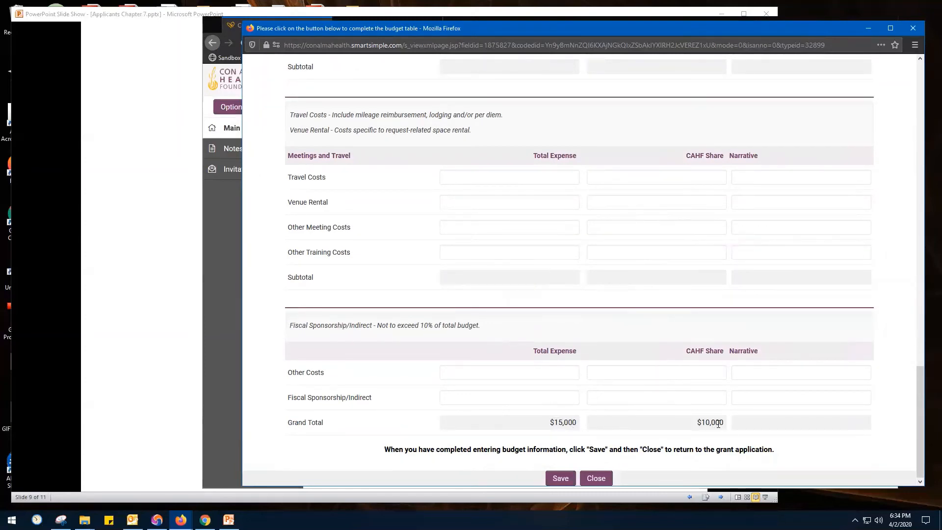
{"action": "scroll", "coordinate": [695, 427], "scroll_direction": "up", "scroll_amount": 10}
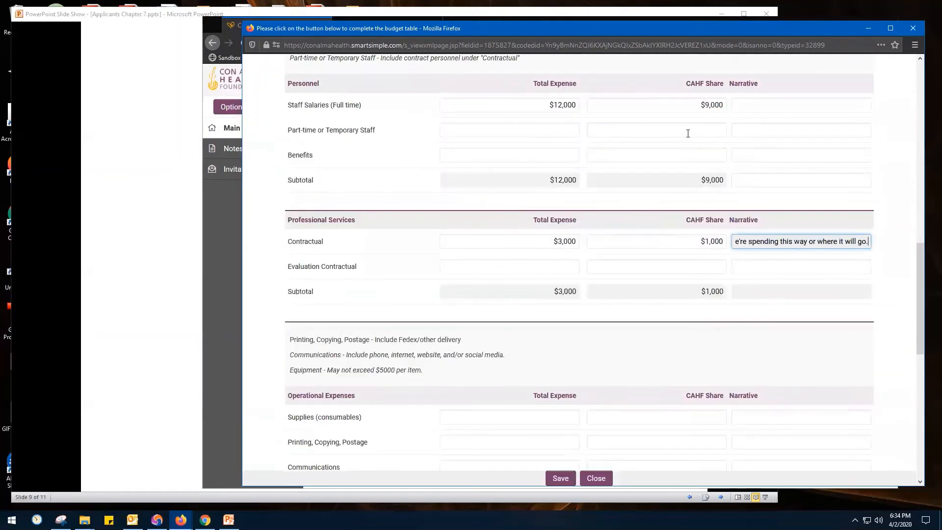
Review the budget's revenue and expense lines, save the completed budget table and close it
{"action": "scroll", "coordinate": [685, 200], "scroll_direction": "up", "scroll_amount": 10}
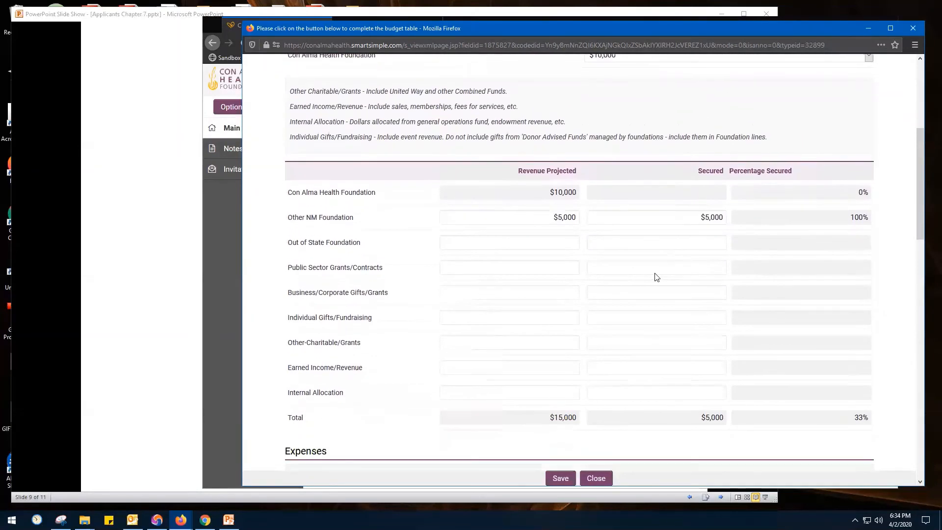
{"action": "scroll", "coordinate": [560, 428], "scroll_direction": "down", "scroll_amount": 3}
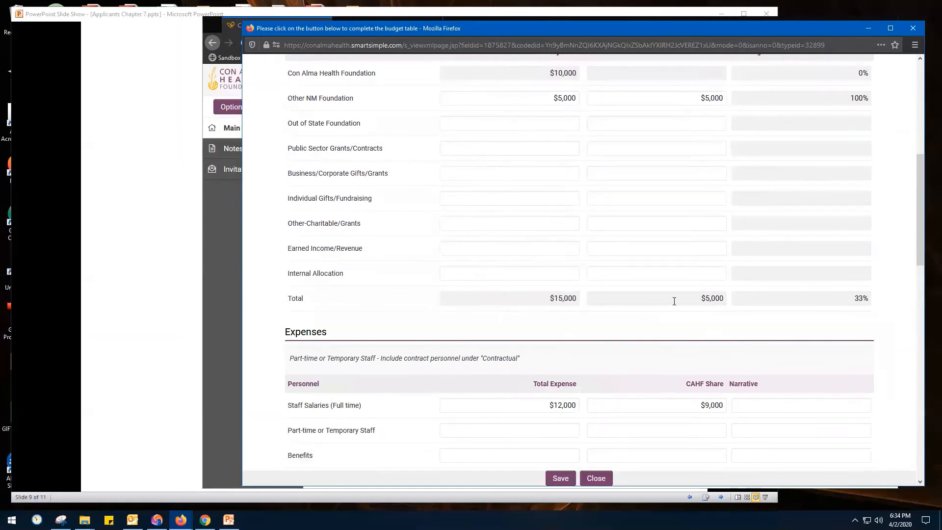
{"action": "scroll", "coordinate": [703, 306], "scroll_direction": "up", "scroll_amount": 1}
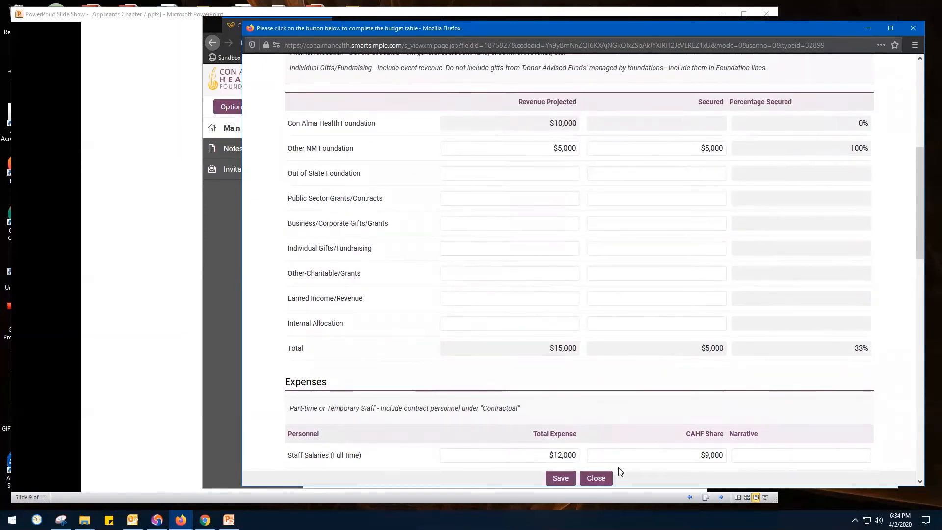
{"action": "left_click", "coordinate": [568, 480]}
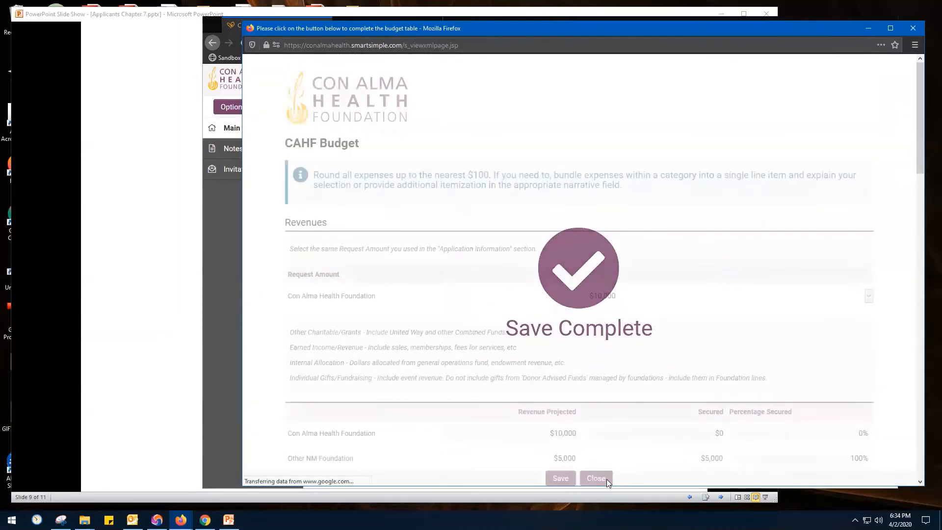
{"action": "left_click", "coordinate": [596, 478]}
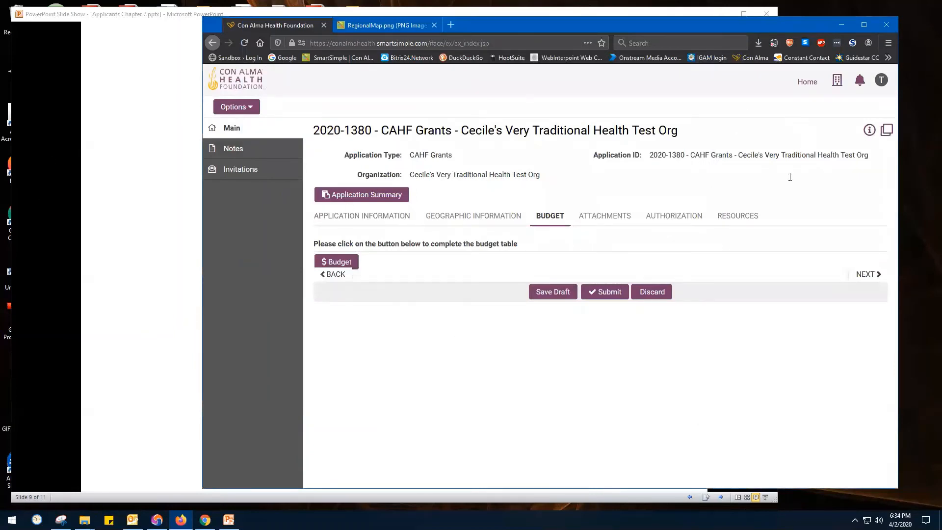
Review the guidance and report links in the application's Resources section
{"action": "left_click", "coordinate": [747, 222]}
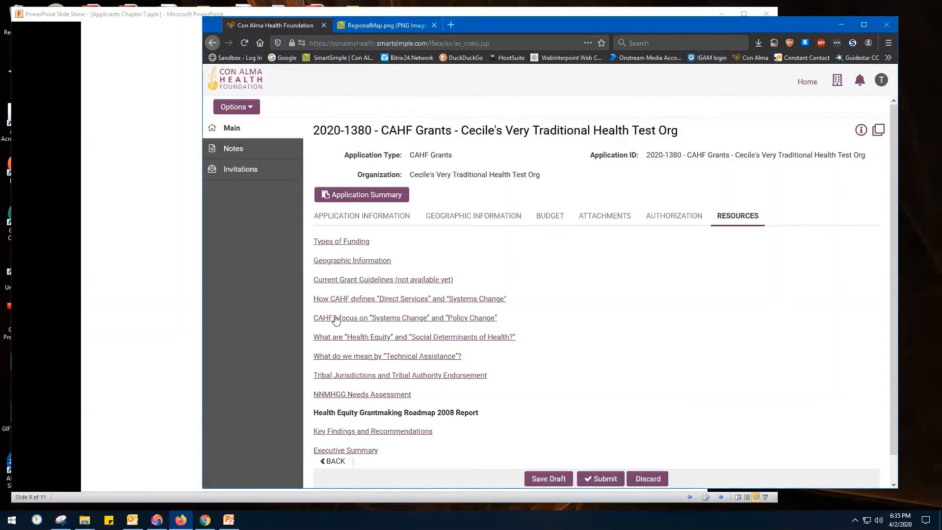
{"action": "scroll", "coordinate": [386, 371], "scroll_direction": "down", "scroll_amount": 1}
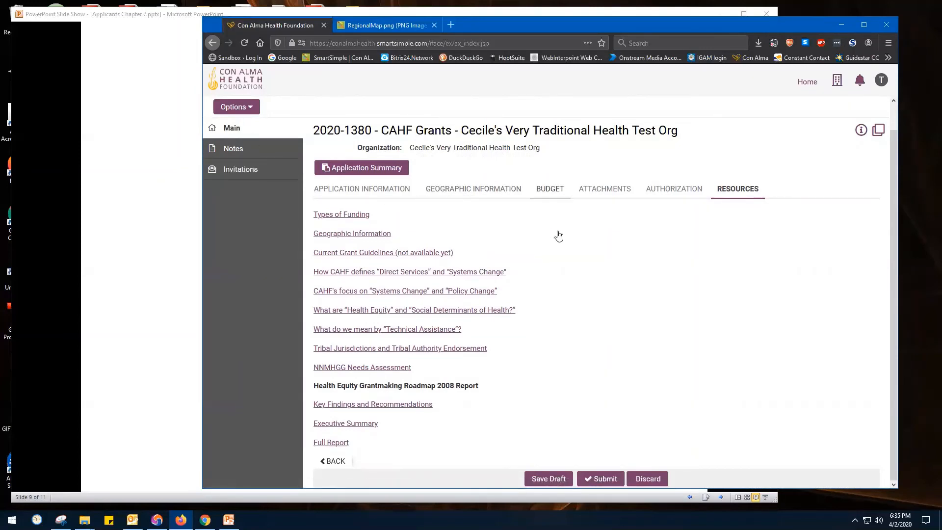
Advance the PowerPoint slide show to the Saving slide and save the grant application as a draft back in Firefox
{"action": "left_click", "coordinate": [100, 281]}
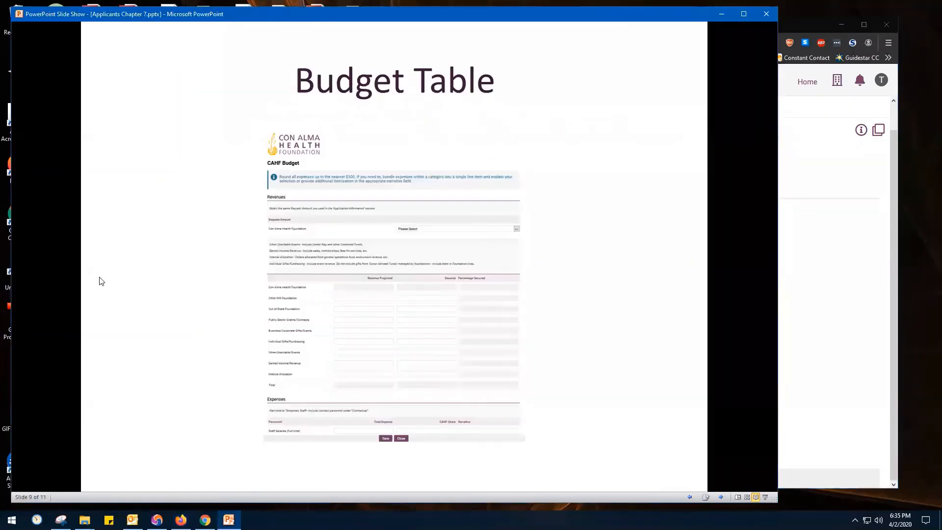
{"action": "left_click", "coordinate": [101, 281]}
{"action": "left_click", "coordinate": [825, 349]}
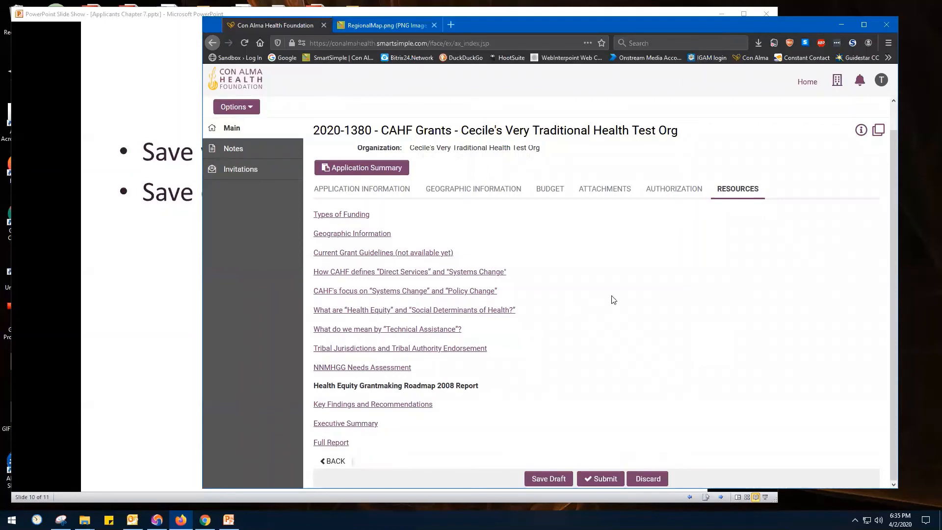
{"action": "left_click", "coordinate": [562, 480]}
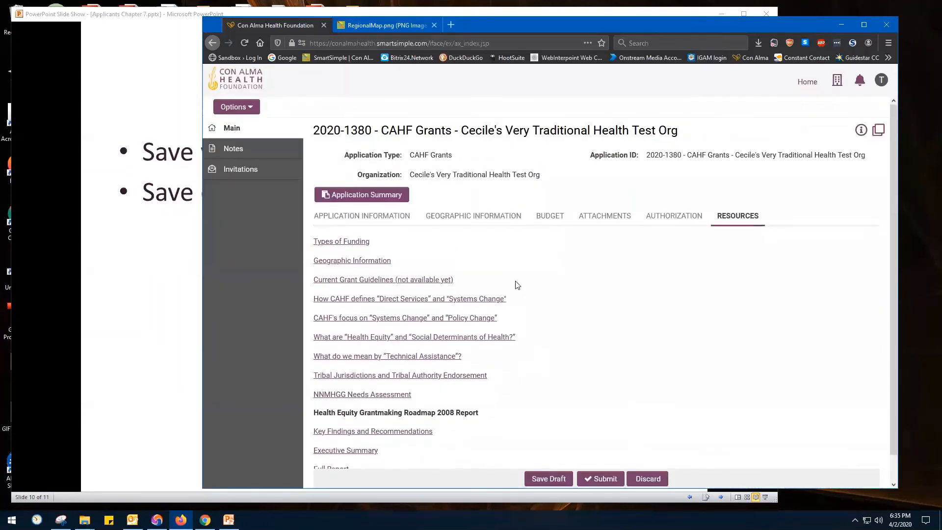
List the in-progress applications from the home page and reopen the CAHF Grants draft application
{"action": "left_click", "coordinate": [807, 82]}
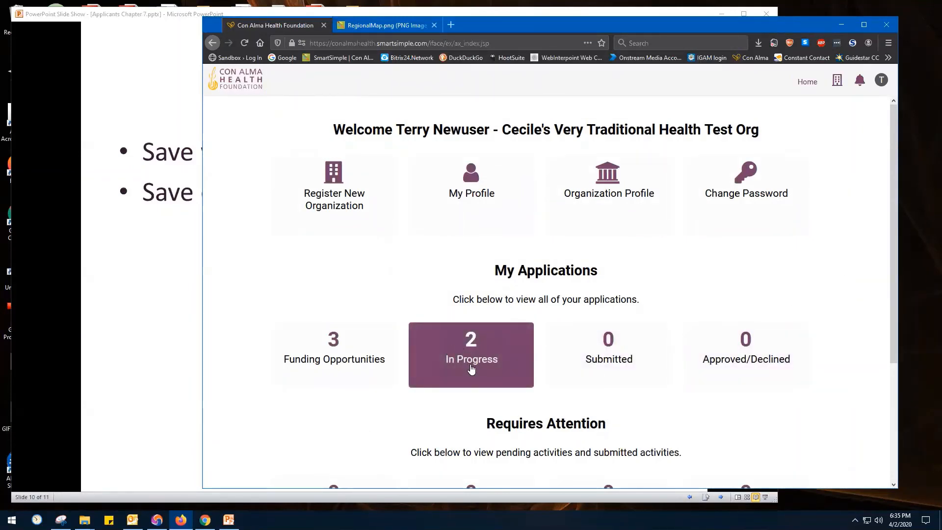
{"action": "left_click", "coordinate": [476, 360]}
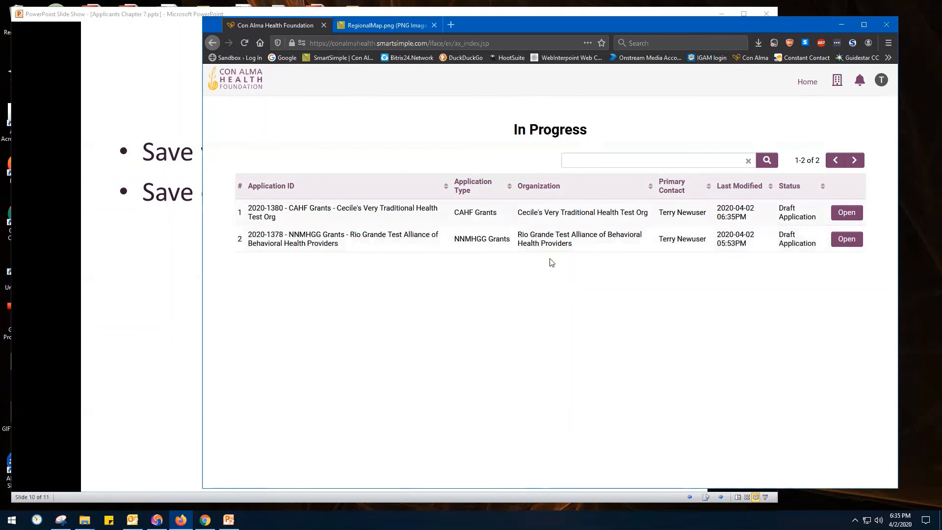
{"action": "left_click", "coordinate": [122, 287]}
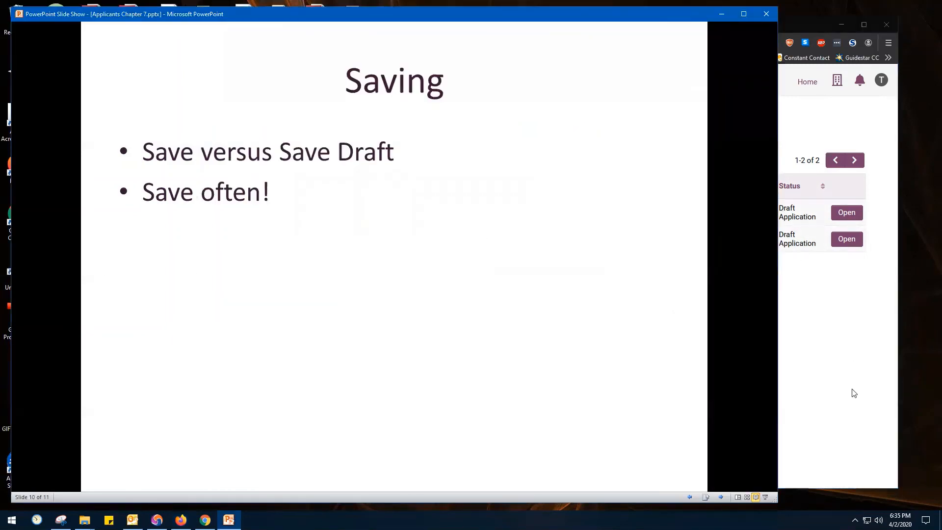
{"action": "left_click", "coordinate": [853, 392]}
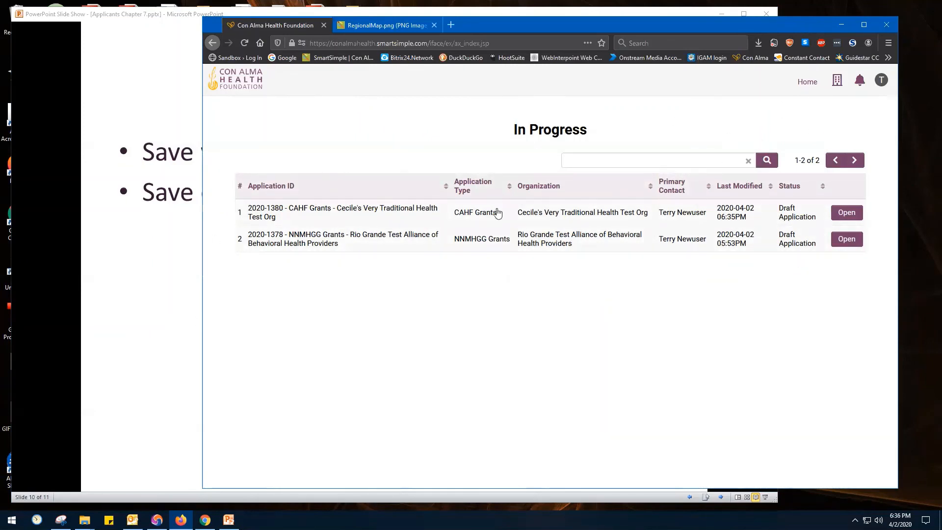
{"action": "left_click", "coordinate": [846, 212]}
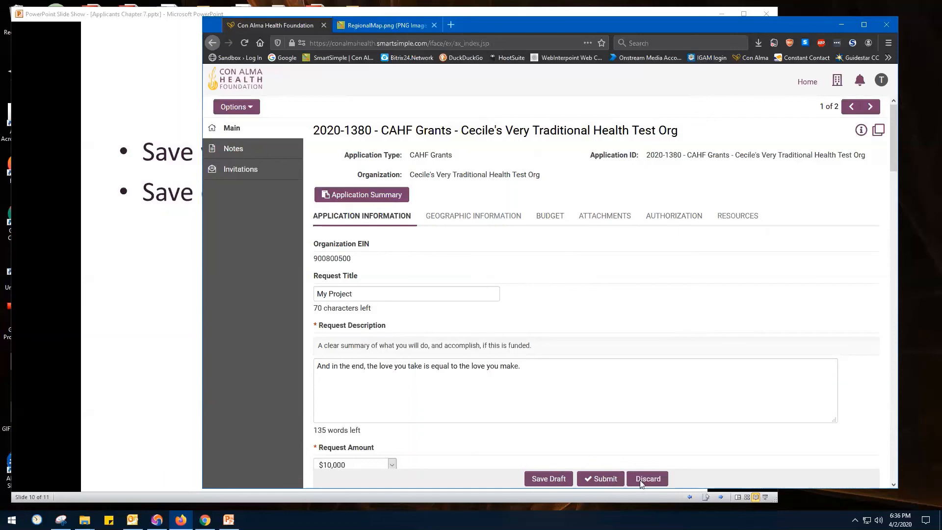
Switch to the PowerPoint slide show and advance it to the Getting Help slide
{"action": "key", "text": "alt+Tab"}
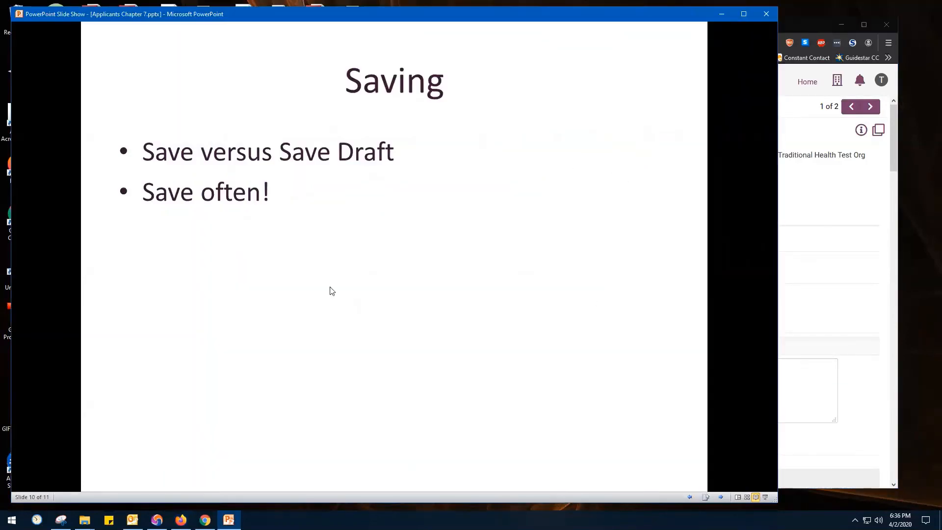
{"action": "left_click", "coordinate": [330, 290]}
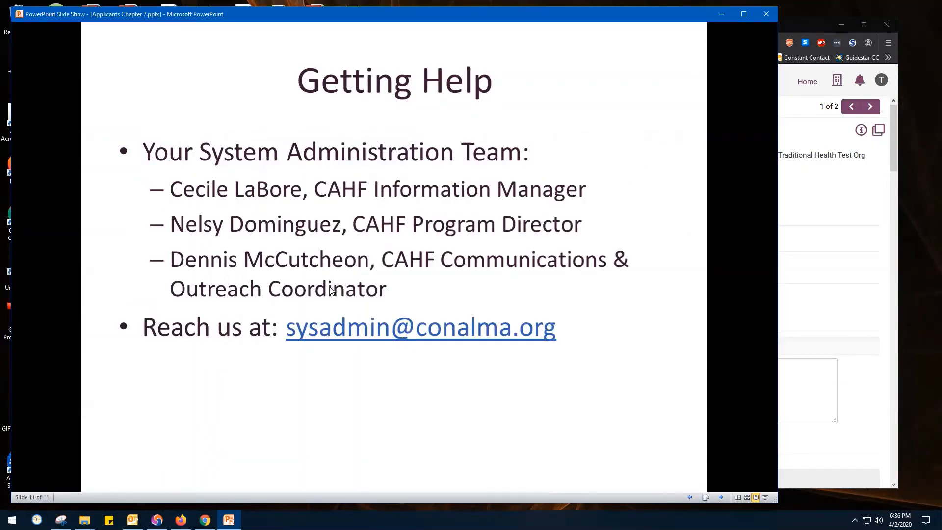